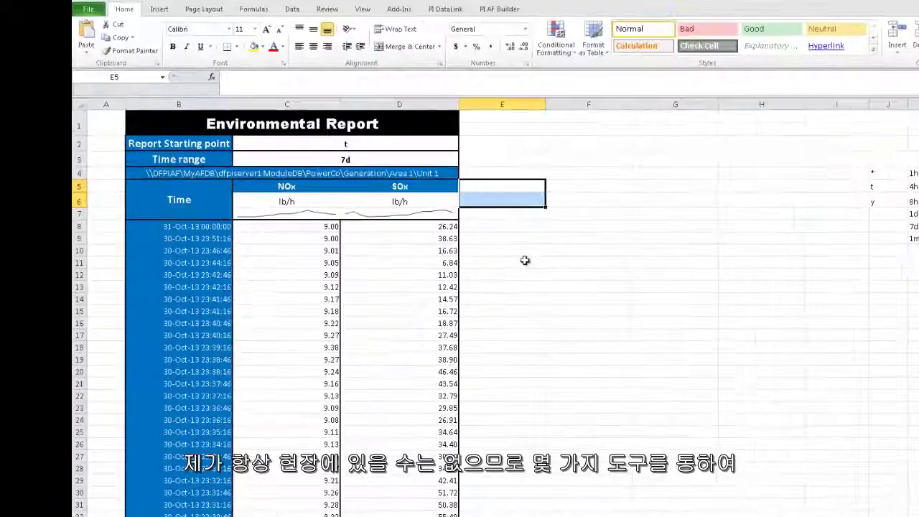
Review the unit paths offered in the root path drop-down list in row 4 of the report
{"action": "left_click", "coordinate": [429, 215]}
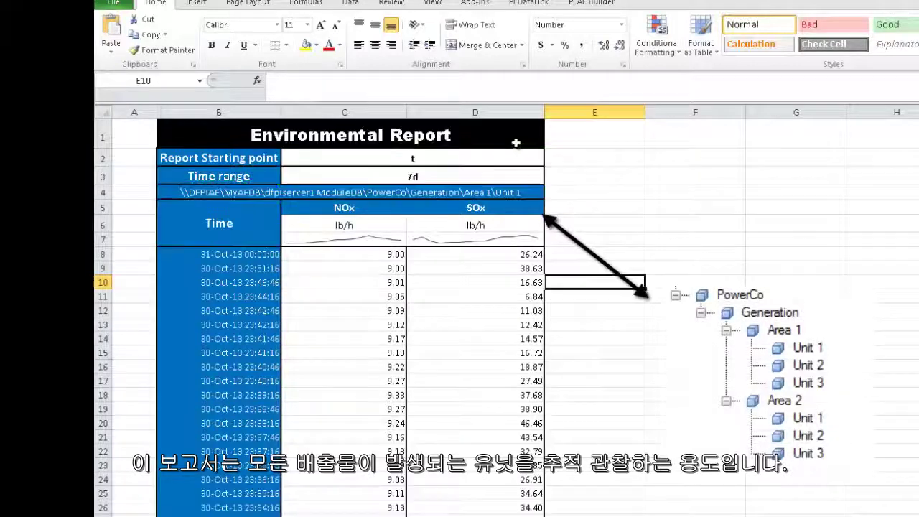
{"action": "left_click", "coordinate": [522, 193]}
{"action": "left_click", "coordinate": [550, 193]}
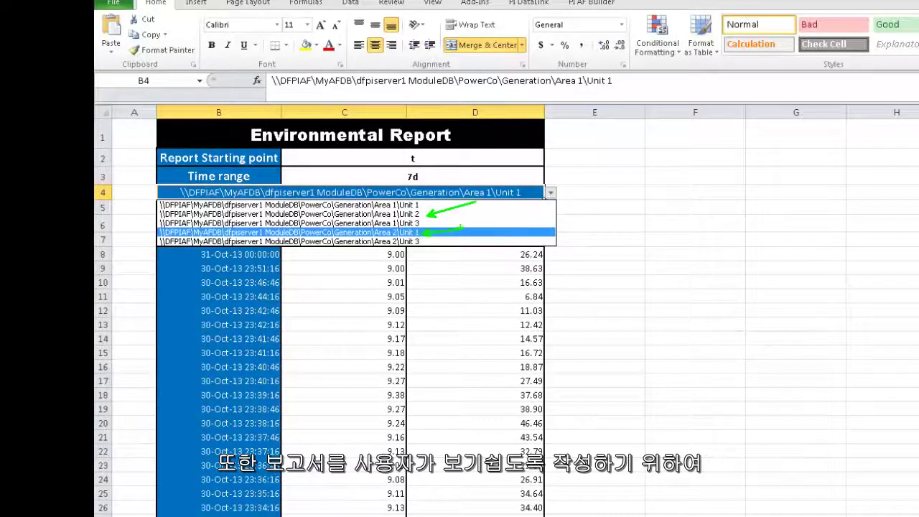
{"action": "key", "text": "Escape"}
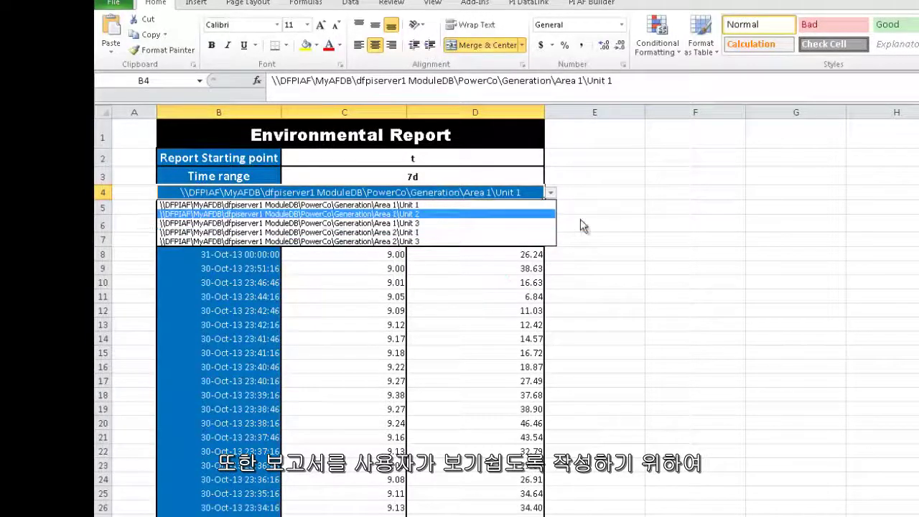
{"action": "left_click", "coordinate": [594, 219]}
Switch the report's root path to Area 1\Unit 3 and after that to Area 2\Unit 3
{"action": "left_click", "coordinate": [551, 193]}
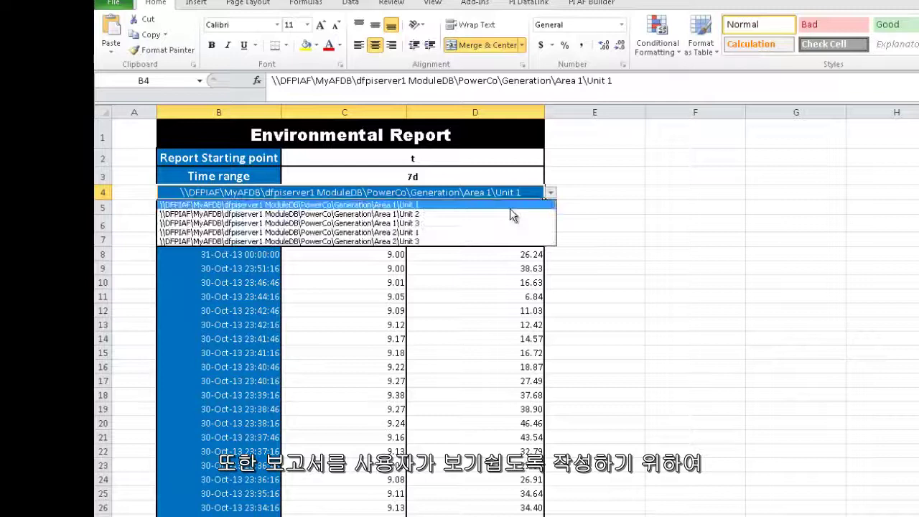
{"action": "left_click", "coordinate": [426, 224]}
{"action": "left_click", "coordinate": [551, 193]}
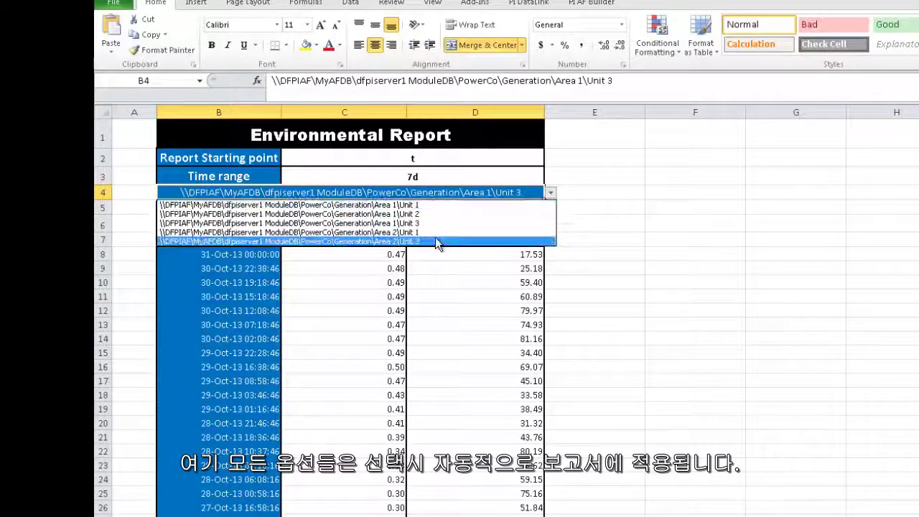
{"action": "left_click", "coordinate": [435, 241]}
Set the Report Starting point to * from its drop-down list
{"action": "left_click", "coordinate": [537, 159]}
{"action": "left_click", "coordinate": [551, 159]}
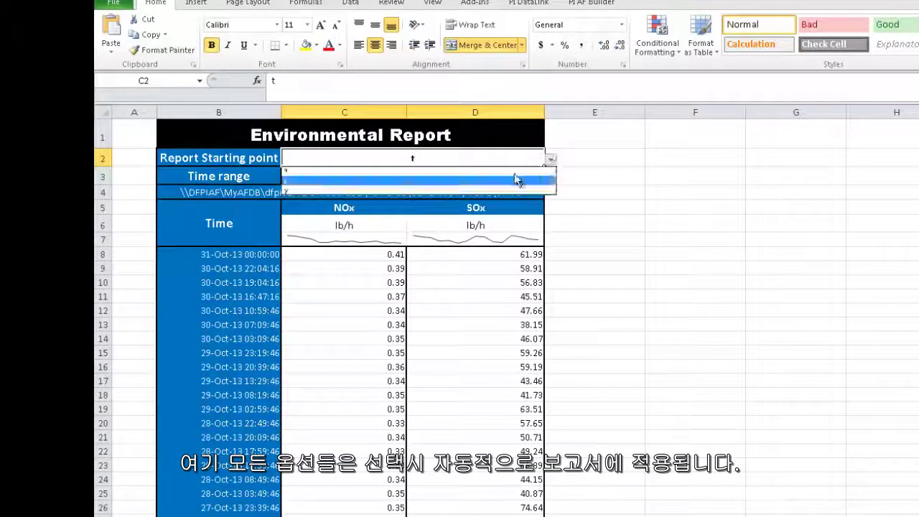
{"action": "left_click", "coordinate": [503, 175]}
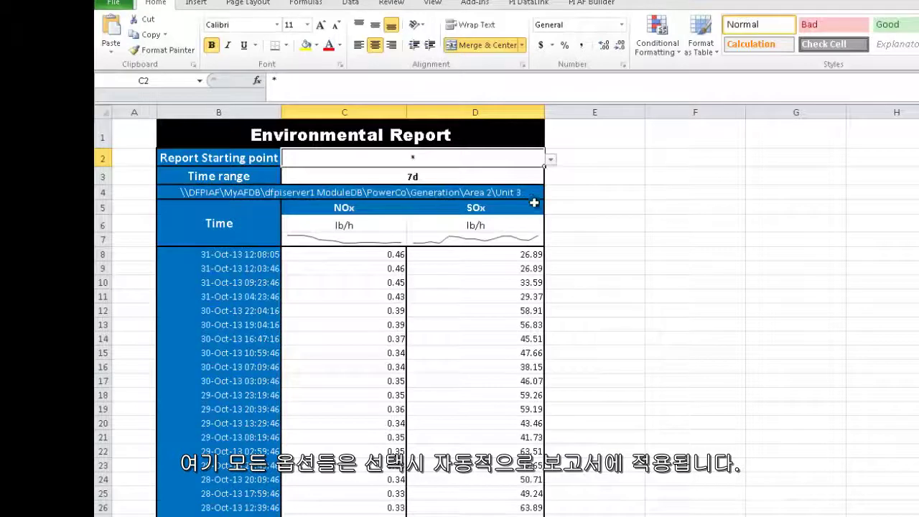
{"action": "left_click", "coordinate": [631, 281]}
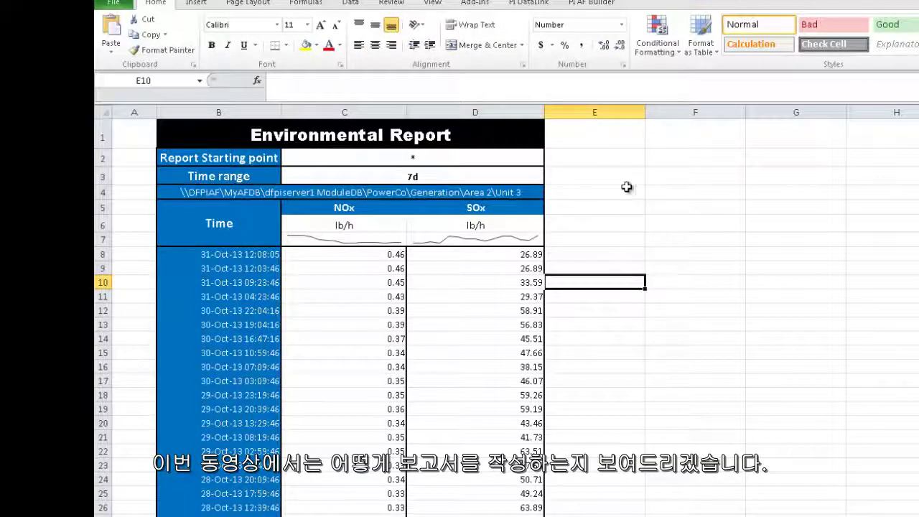
{"action": "left_click", "coordinate": [627, 190]}
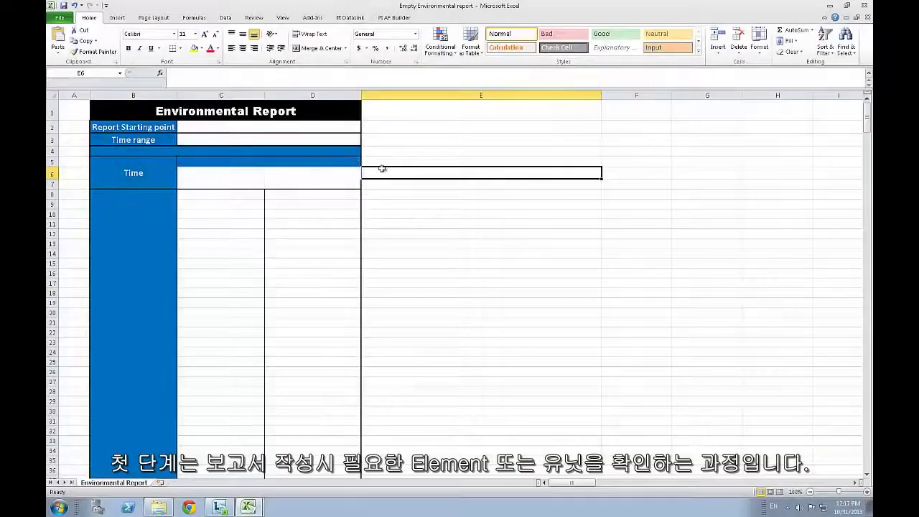
In the empty Environmental Report, open the PI DataLink search for the blank blue row-4 cell B4 and clear the old search text
{"action": "left_click", "coordinate": [337, 151]}
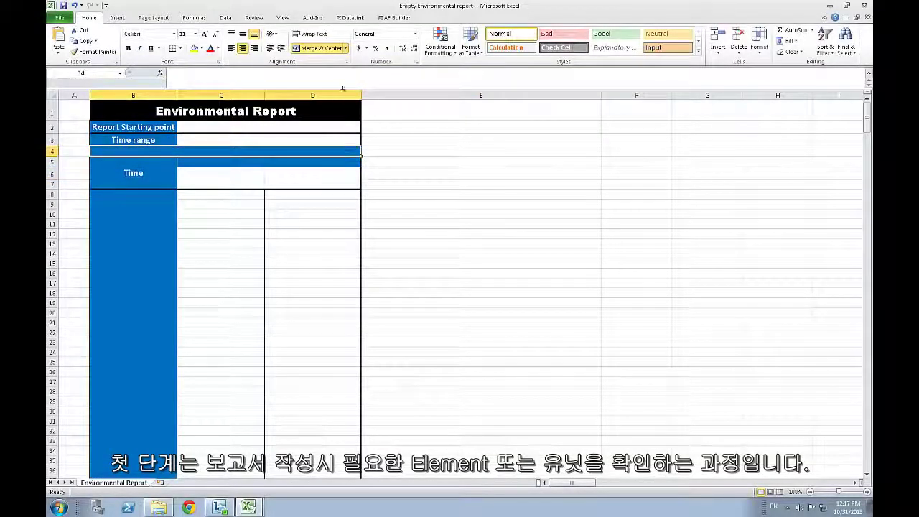
{"action": "left_click", "coordinate": [351, 18]}
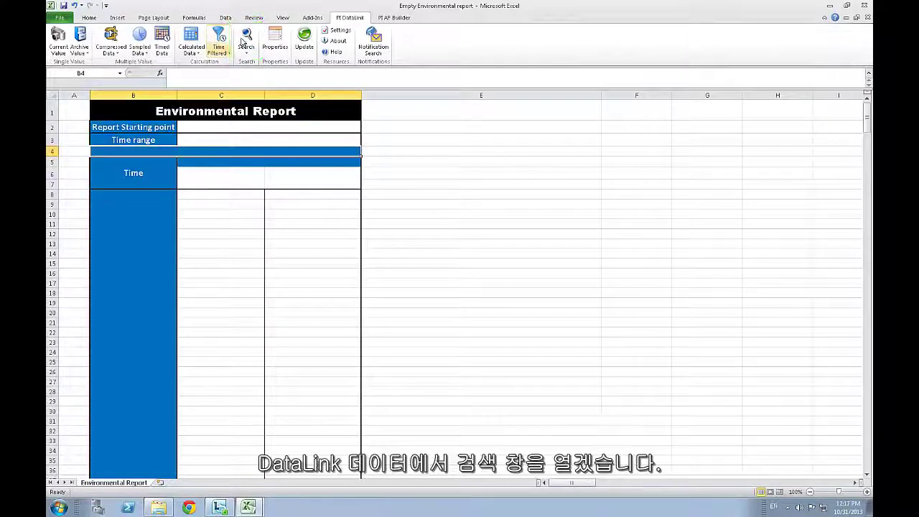
{"action": "left_click", "coordinate": [247, 39]}
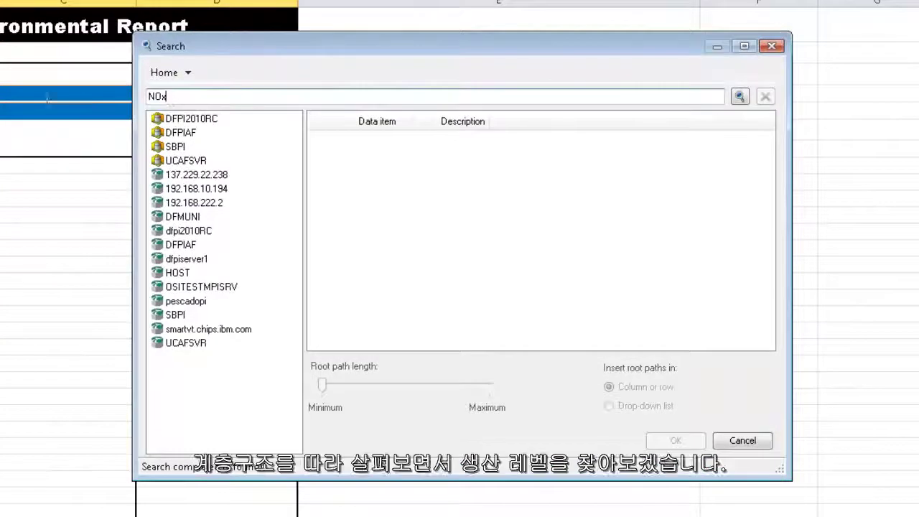
{"action": "key", "text": "BackSpace"}
{"action": "key", "text": "BackSpace"}
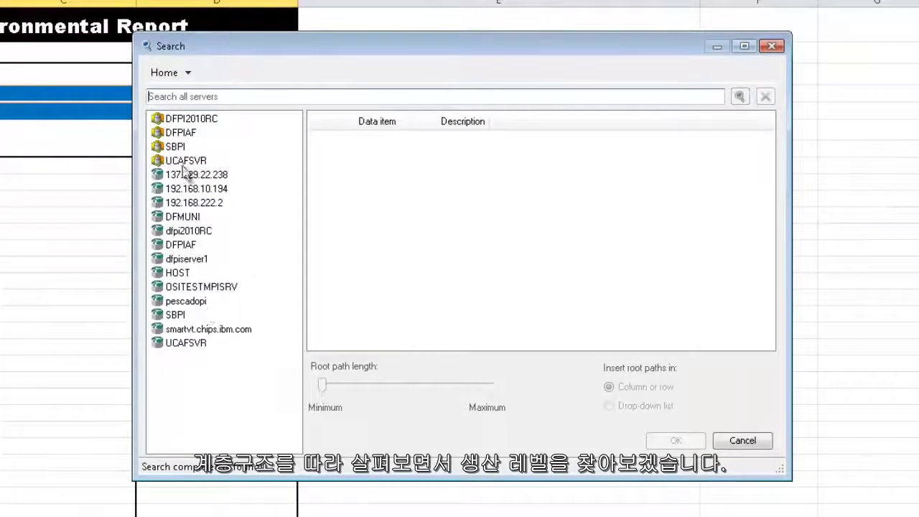
Browse the search hierarchy through DFPIAF, MyAFDB, dfpiserver1 ModuleDB and PowerCo to the Generation level
{"action": "double_click", "coordinate": [179, 133]}
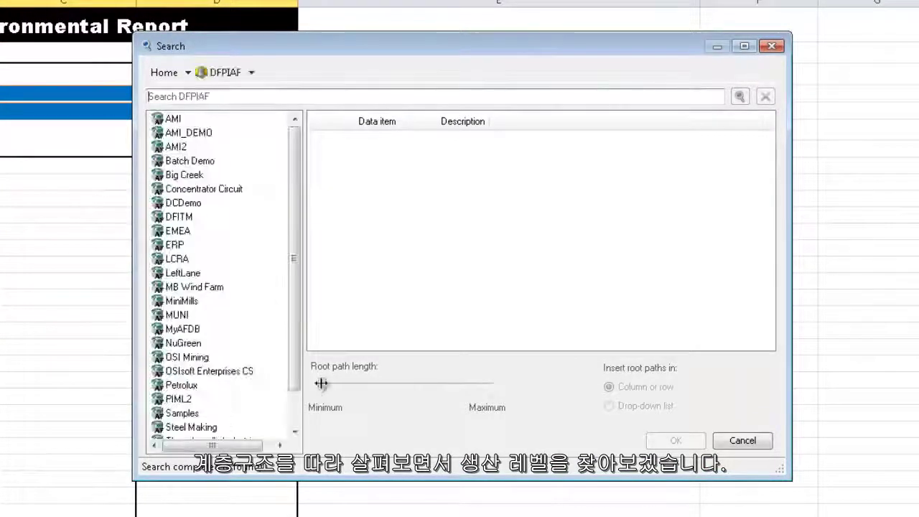
{"action": "double_click", "coordinate": [188, 328]}
{"action": "double_click", "coordinate": [192, 133]}
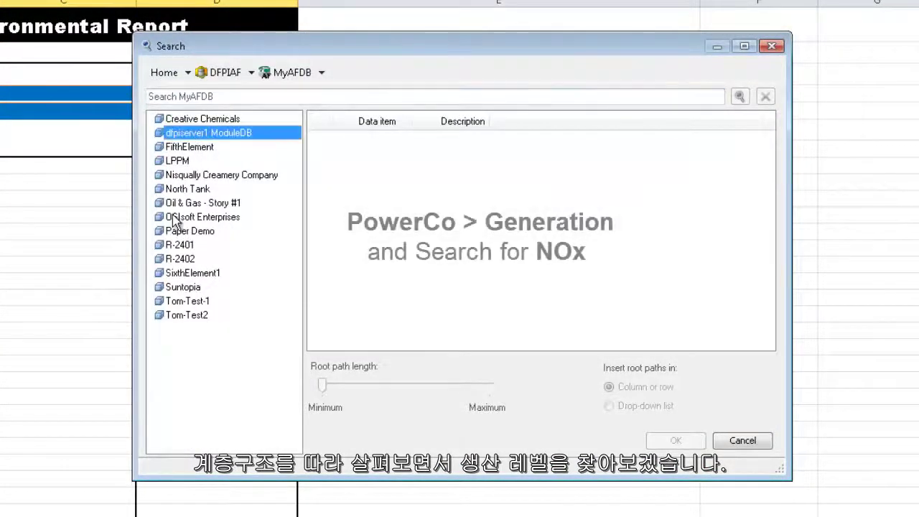
{"action": "double_click", "coordinate": [184, 386]}
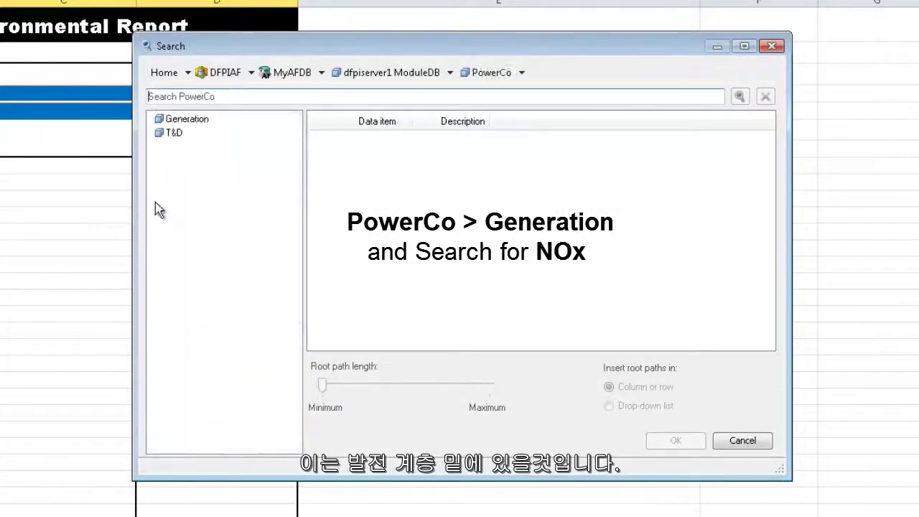
{"action": "double_click", "coordinate": [190, 121]}
Search the Generation level for NOx attributes
{"action": "left_click", "coordinate": [218, 97]}
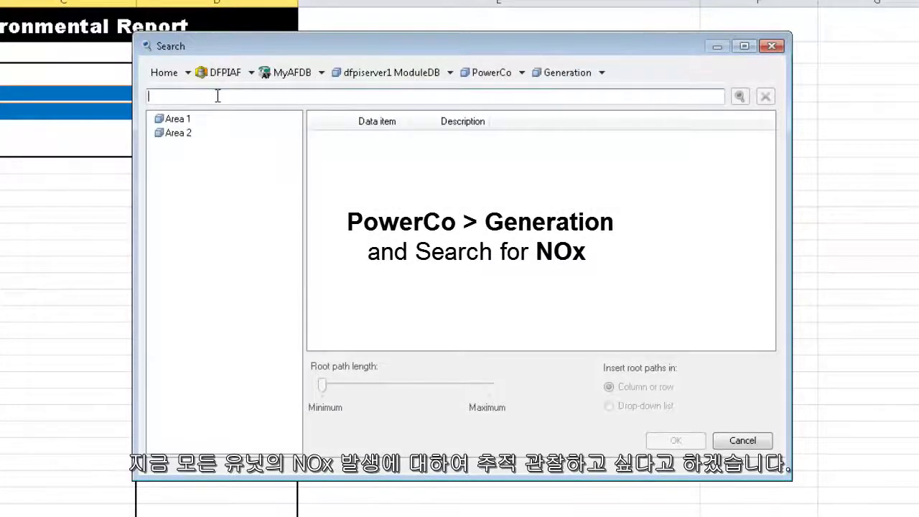
{"action": "type", "text": "N"}
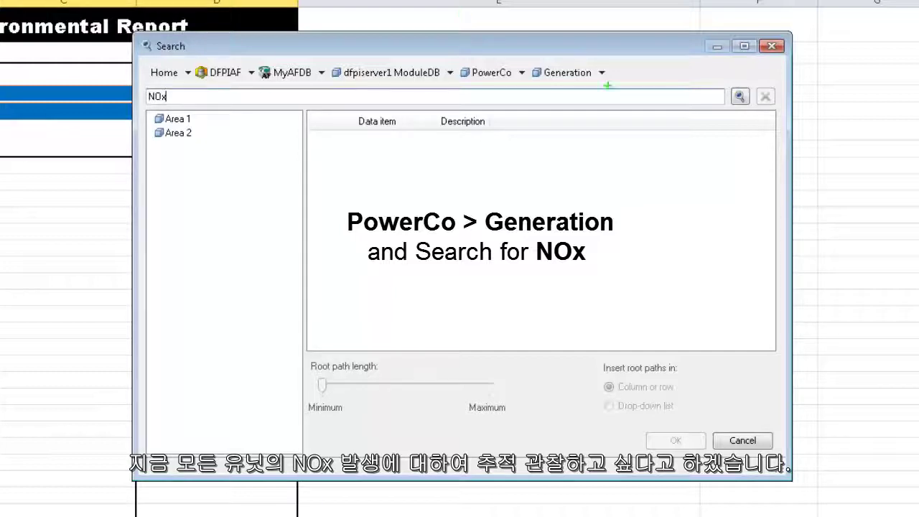
{"action": "type", "text": "Ox"}
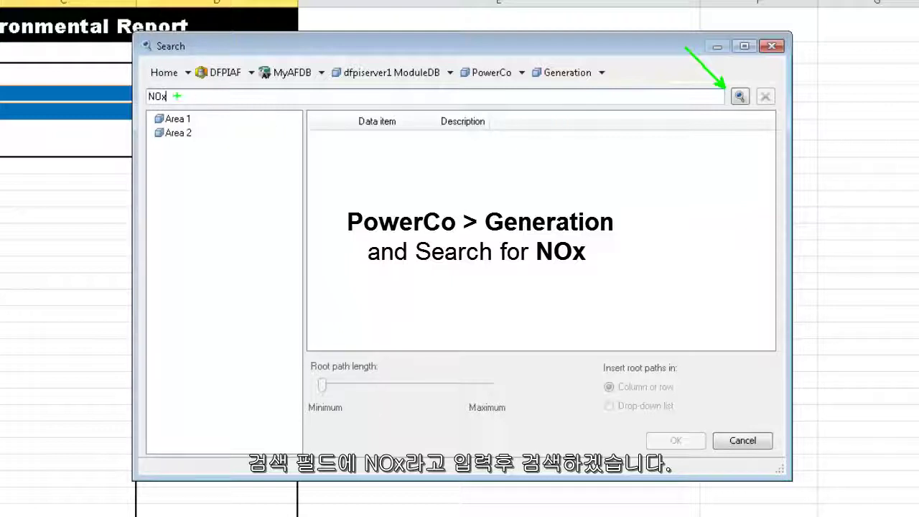
{"action": "left_click", "coordinate": [741, 97]}
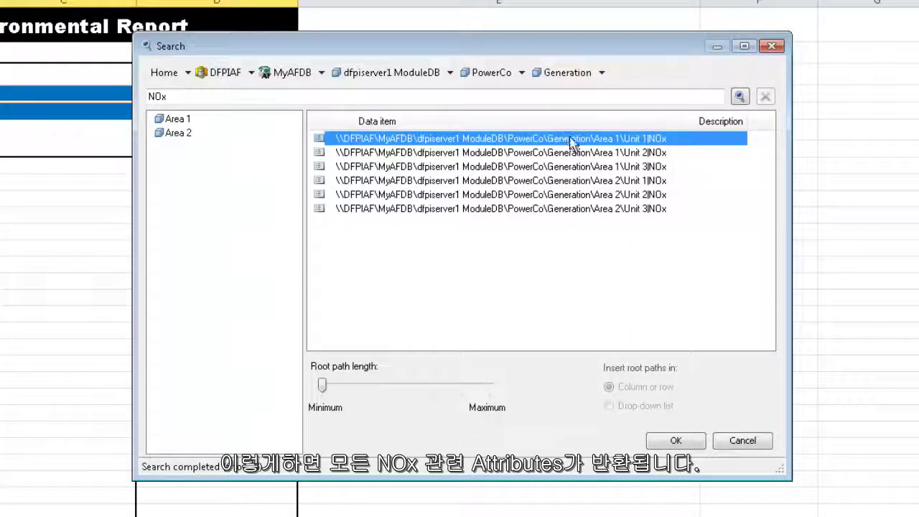
Select all the NOx search results, from Area 1\Unit 1 through Area 2\Unit 3
{"action": "key", "text": "Down"}
{"action": "key", "text": "Down"}
{"action": "key", "text": "Down"}
{"action": "key", "text": "Down"}
{"action": "key", "text": "Down"}
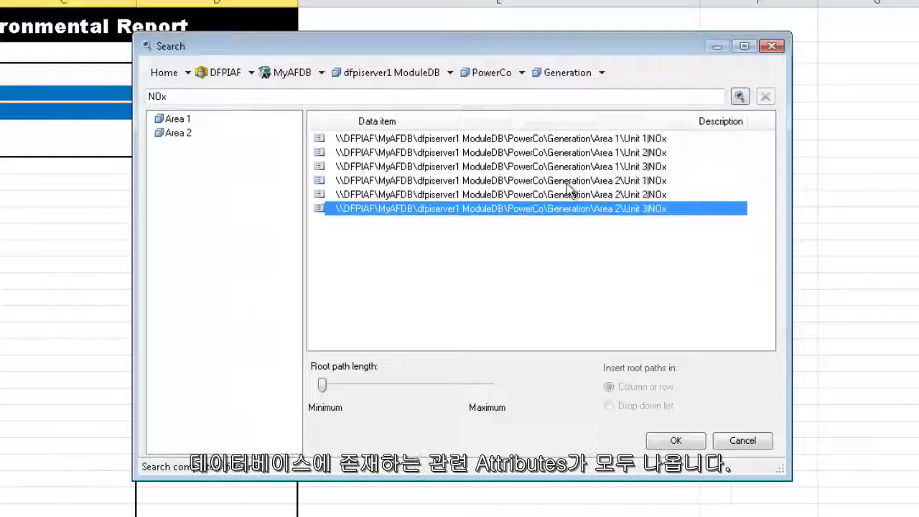
{"action": "key", "text": "Home"}
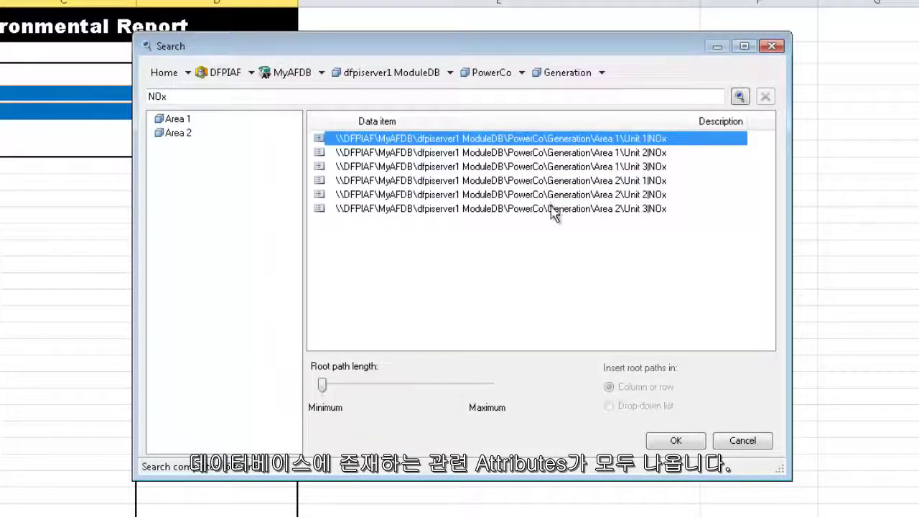
{"action": "key", "text": "shift+End"}
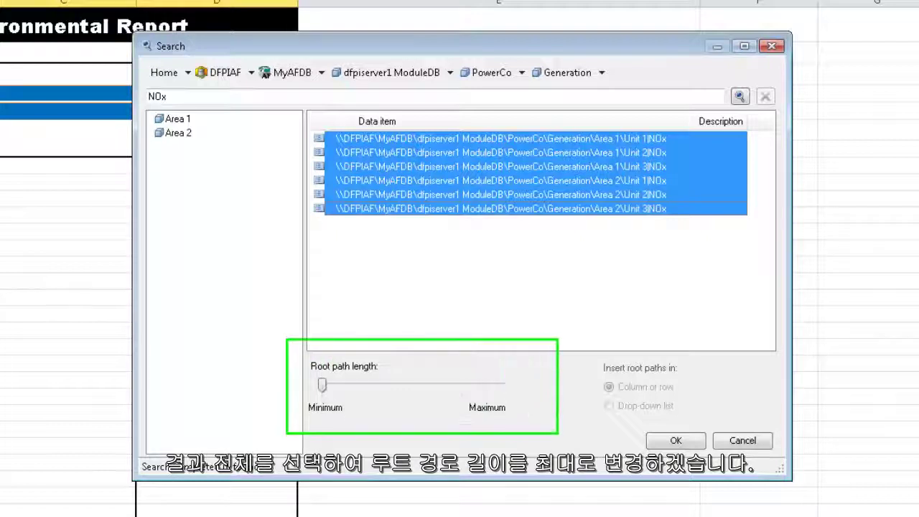
Set the root path length to Maximum and insert the root paths into the report as a drop-down list
{"action": "left_click_drag", "start_coordinate": [322, 385], "coordinate": [508, 396]}
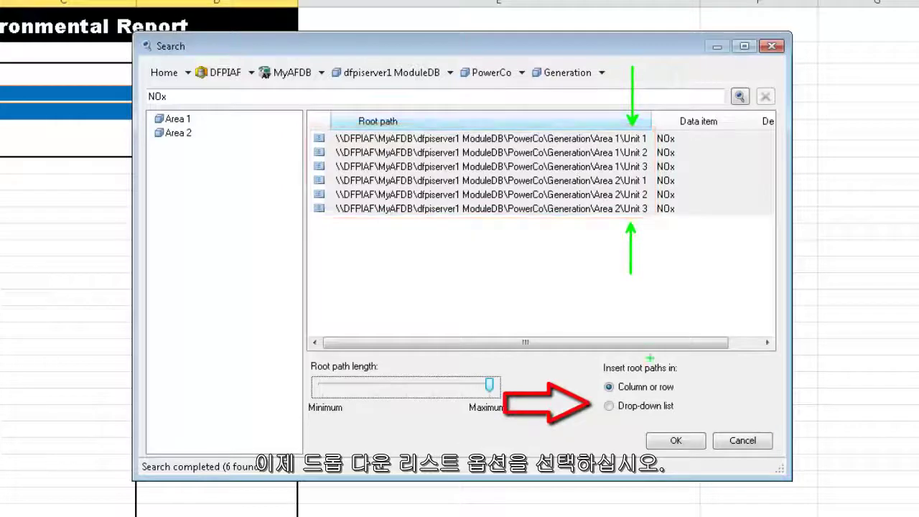
{"action": "left_click", "coordinate": [609, 406]}
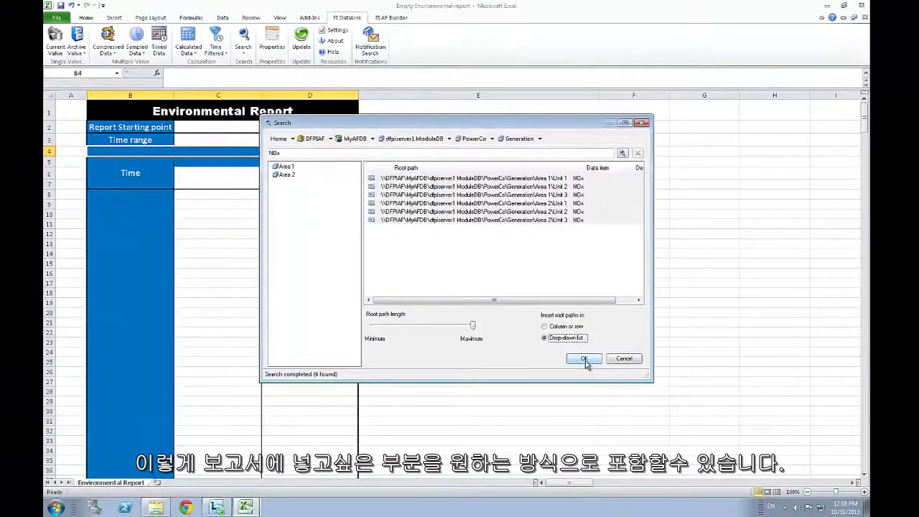
{"action": "left_click", "coordinate": [630, 402]}
{"action": "left_click", "coordinate": [536, 161]}
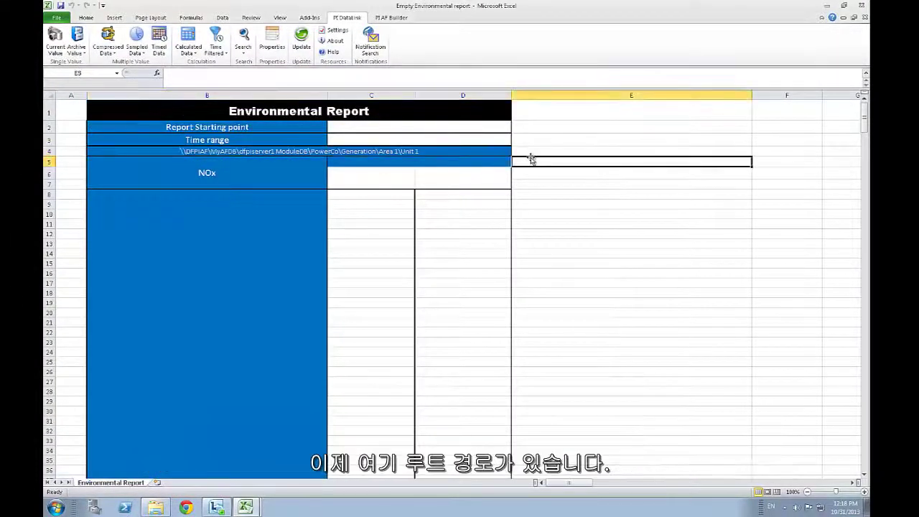
Enter the column headings NOx in C5 and SOx in D5
{"action": "left_click", "coordinate": [462, 161]}
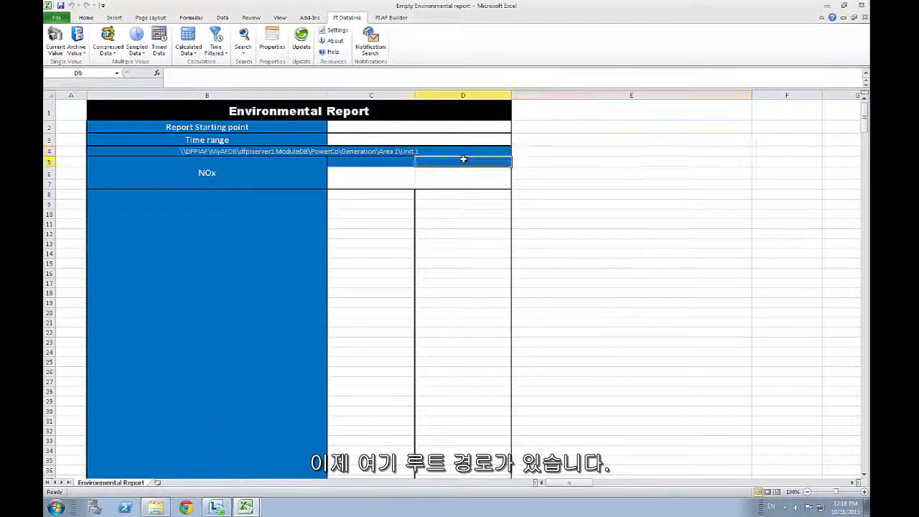
{"action": "left_click", "coordinate": [385, 162]}
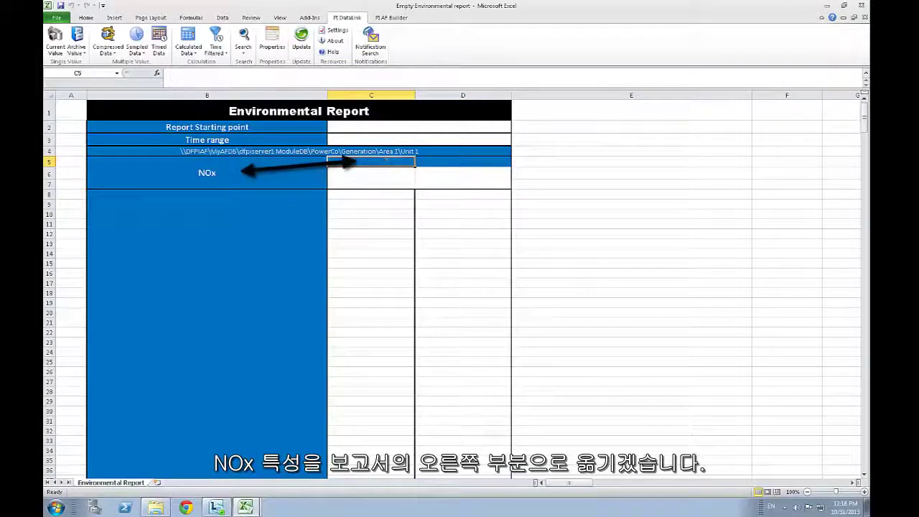
{"action": "type", "text": "NOx"}
{"action": "key", "text": "Tab"}
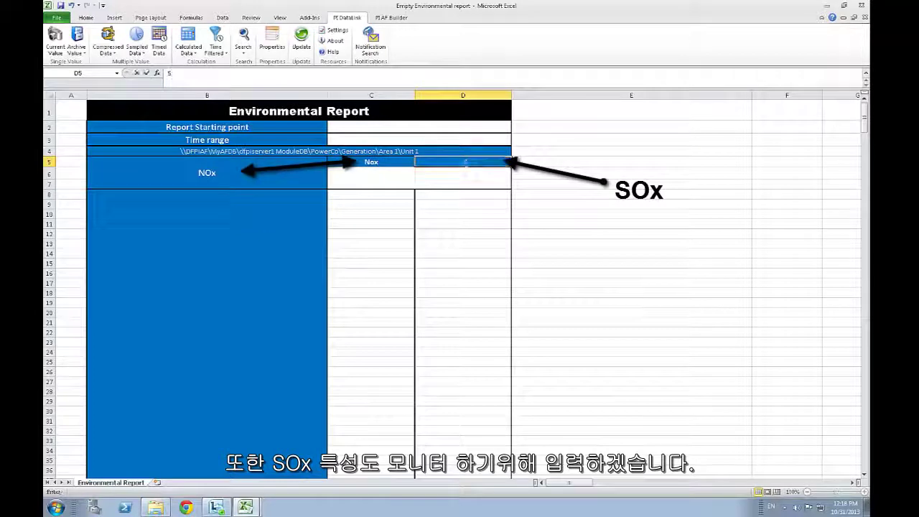
{"action": "type", "text": "SOx"}
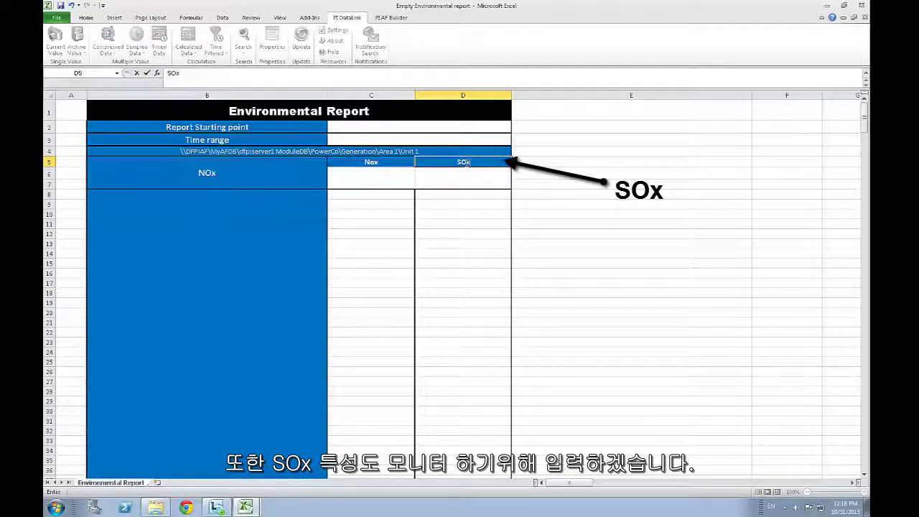
{"action": "key", "text": "Return"}
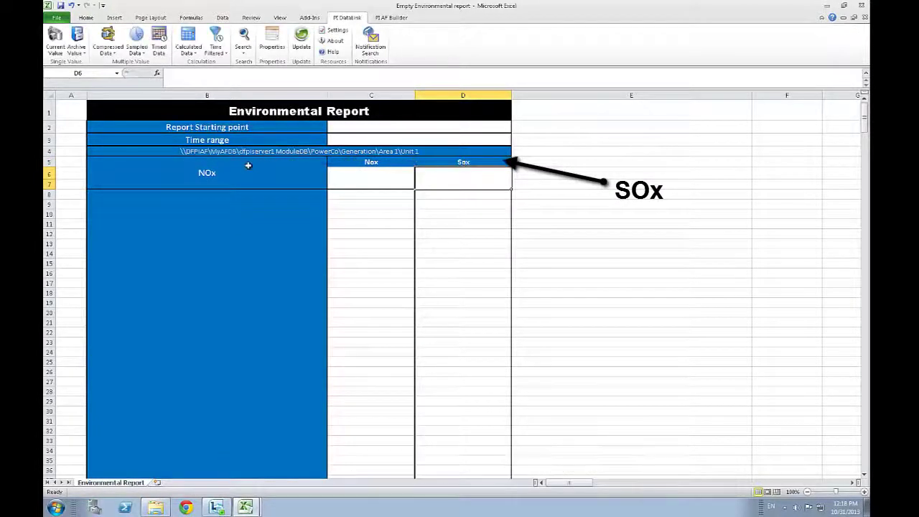
Clear the misplaced NOx text from the merged cell in column B below the root path
{"action": "left_click", "coordinate": [248, 165]}
{"action": "key", "text": "Delete"}
{"action": "left_click", "coordinate": [472, 214]}
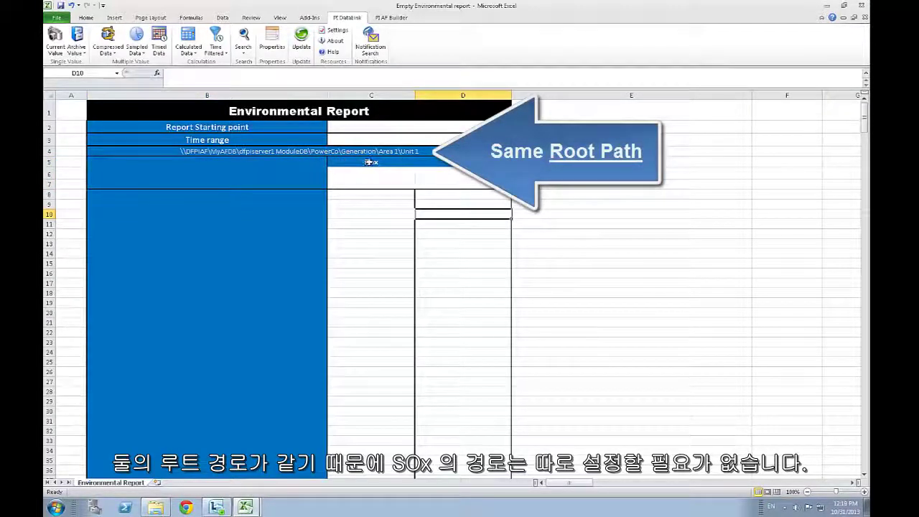
{"action": "left_click_drag", "start_coordinate": [371, 162], "coordinate": [439, 163]}
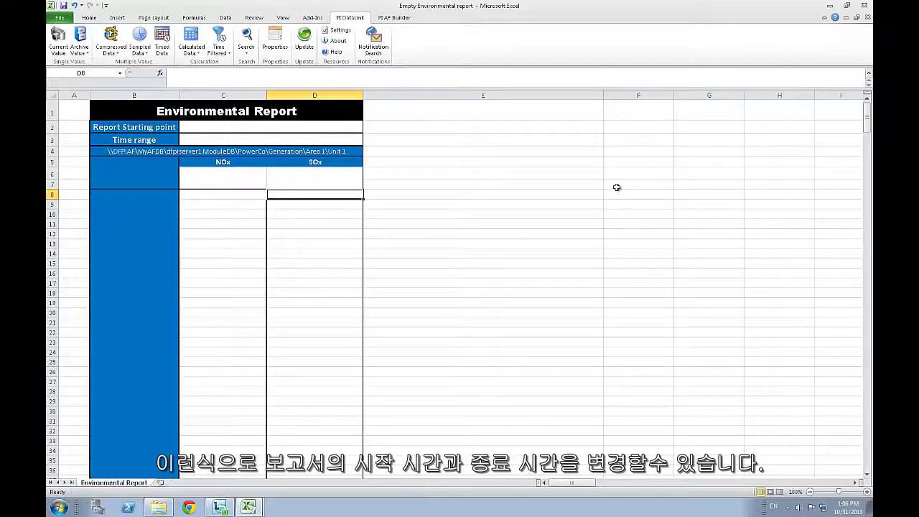
{"action": "left_click", "coordinate": [617, 185]}
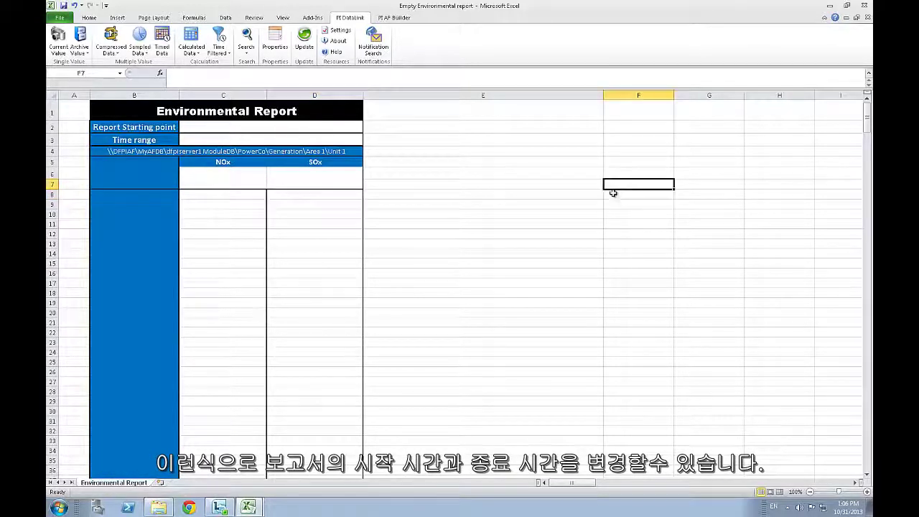
{"action": "left_click", "coordinate": [522, 196]}
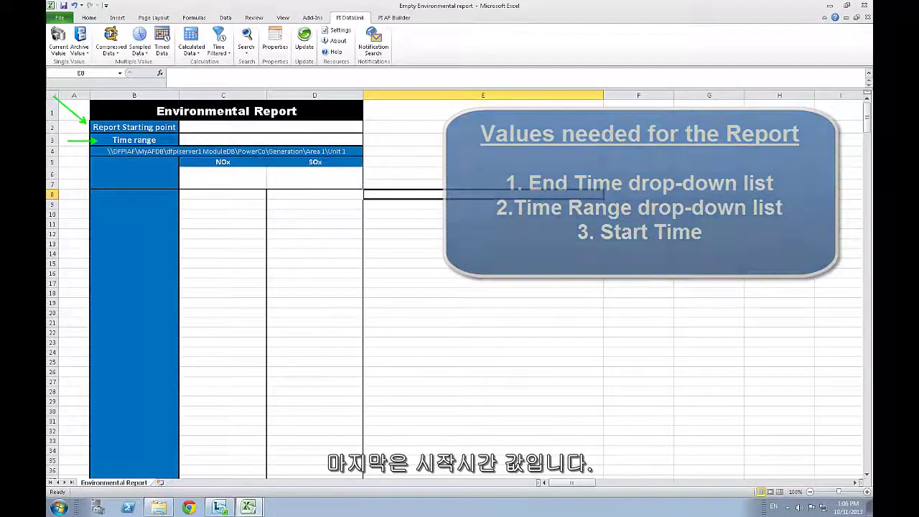
Enter the heading End time in F7 and list the PI time options *, t and y in F8:F10
{"action": "left_click", "coordinate": [615, 196]}
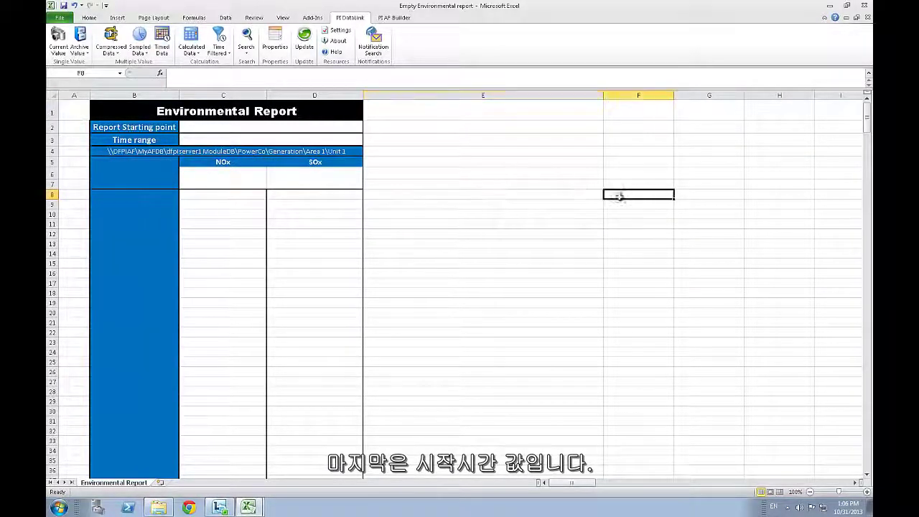
{"action": "left_click", "coordinate": [645, 182]}
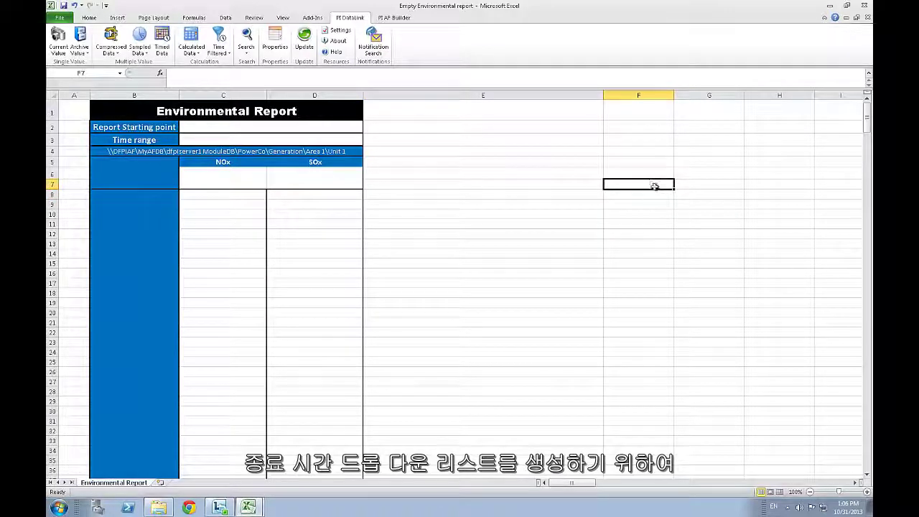
{"action": "type", "text": "E"}
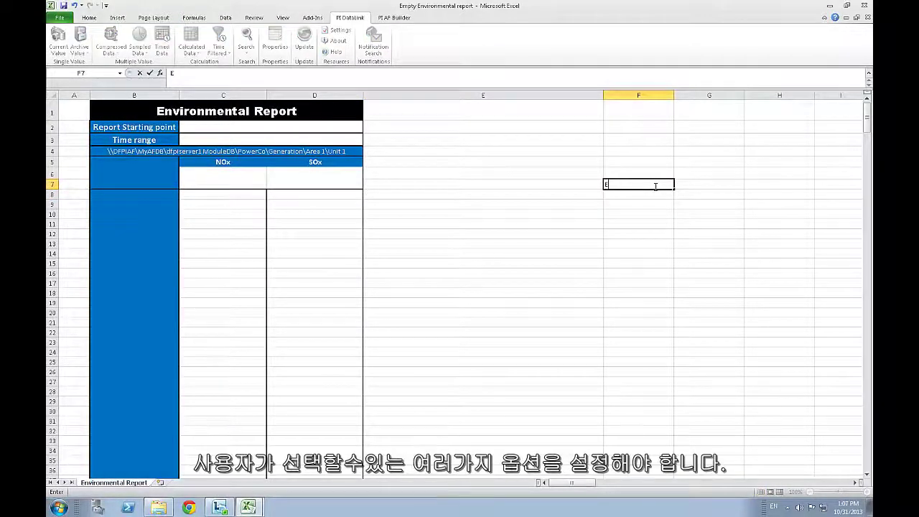
{"action": "type", "text": "nd time"}
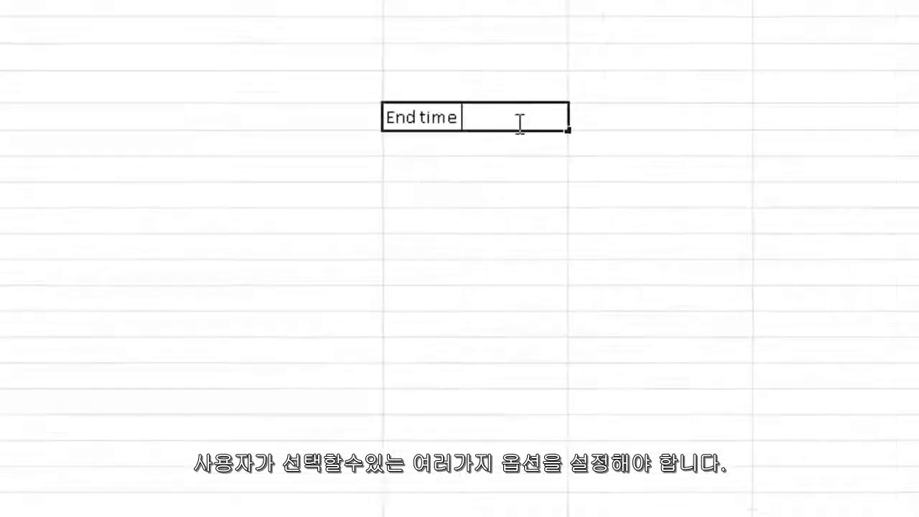
{"action": "left_click", "coordinate": [446, 140]}
{"action": "type", "text": "*"}
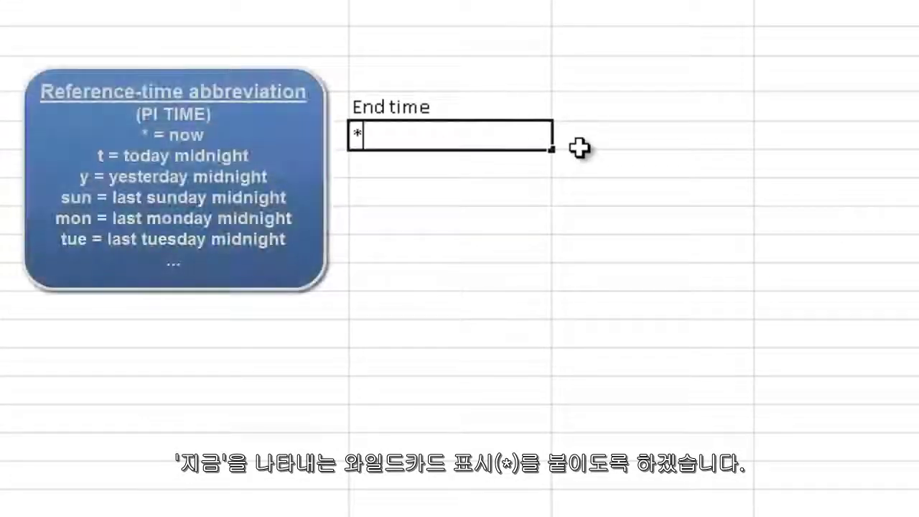
{"action": "key", "text": "Return"}
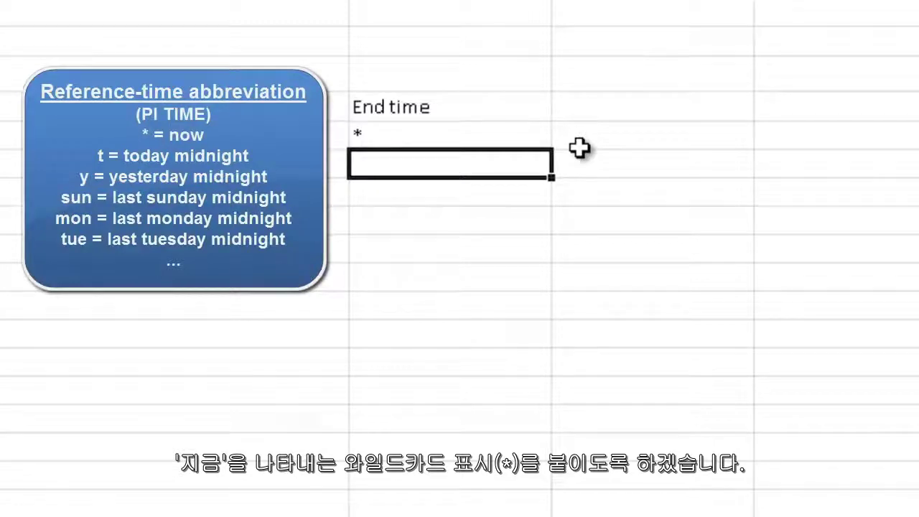
{"action": "type", "text": "t"}
{"action": "key", "text": "Return"}
{"action": "type", "text": "y"}
{"action": "key", "text": "Return"}
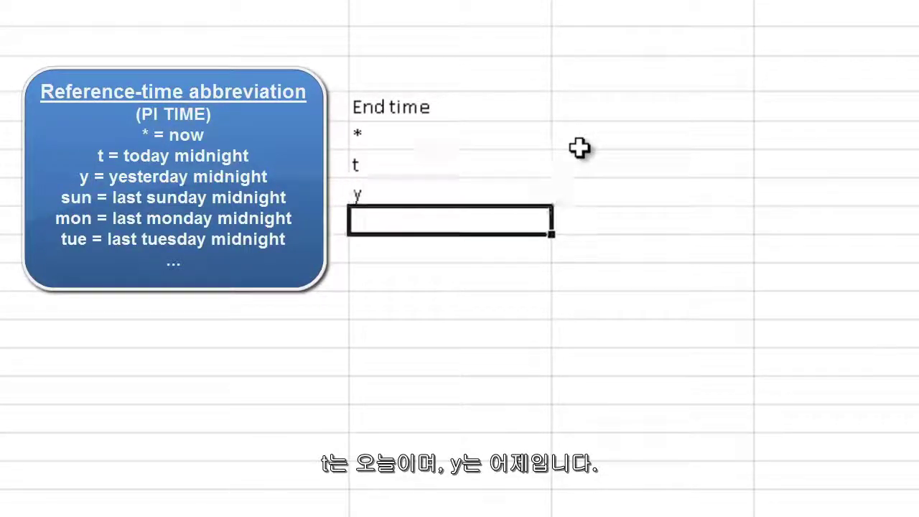
{"action": "left_click", "coordinate": [459, 135]}
{"action": "left_click", "coordinate": [558, 201], "text": "shift"}
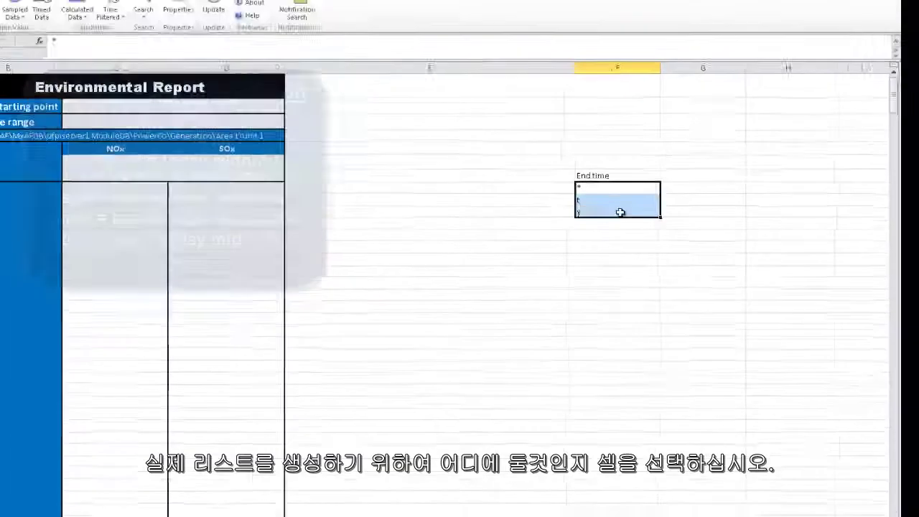
{"action": "left_click", "coordinate": [496, 205]}
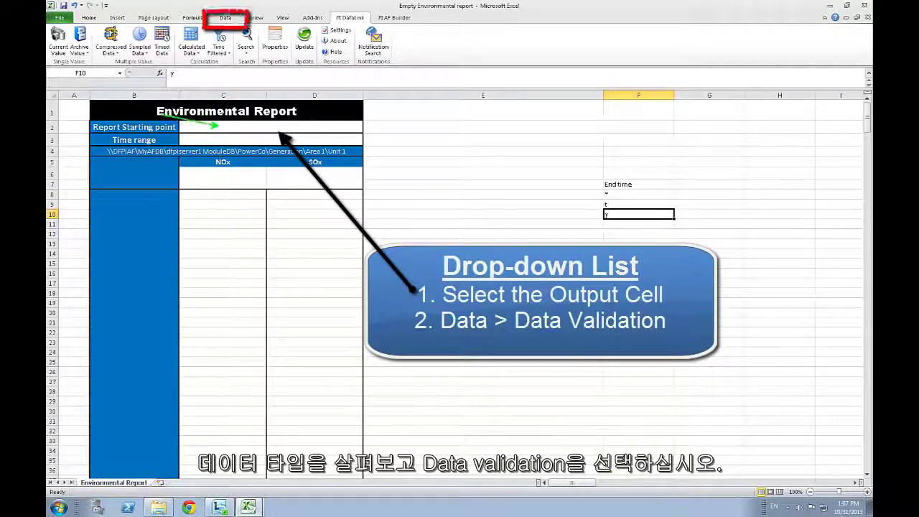
Start a data validation rule for the Report Starting point cell C2 that allows a List
{"action": "left_click", "coordinate": [319, 126]}
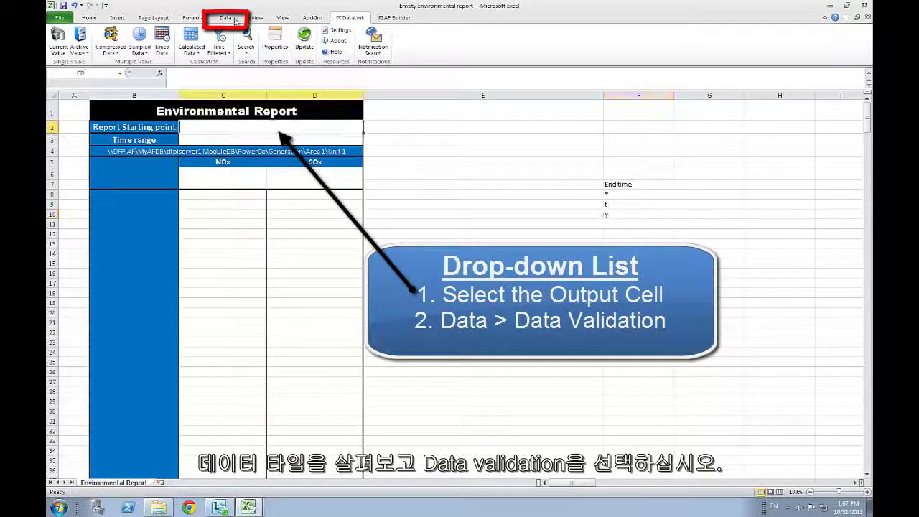
{"action": "left_click", "coordinate": [225, 17]}
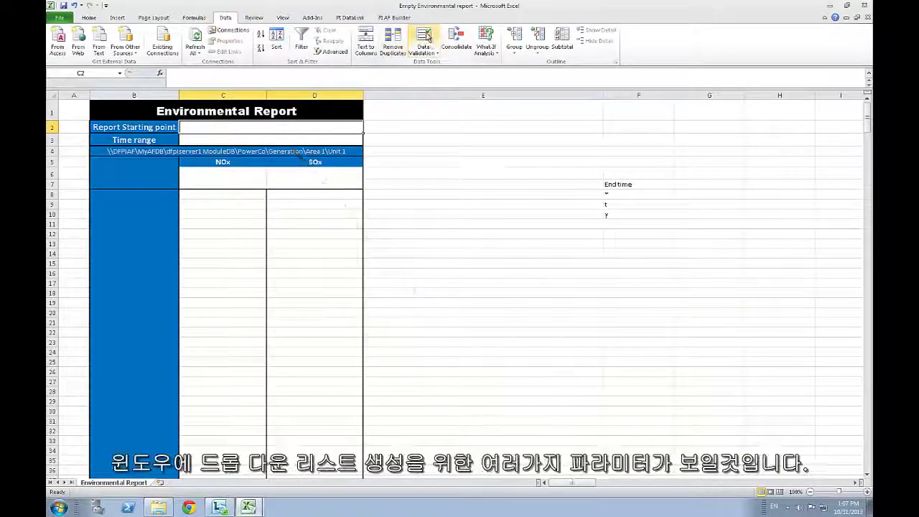
{"action": "left_click", "coordinate": [424, 47]}
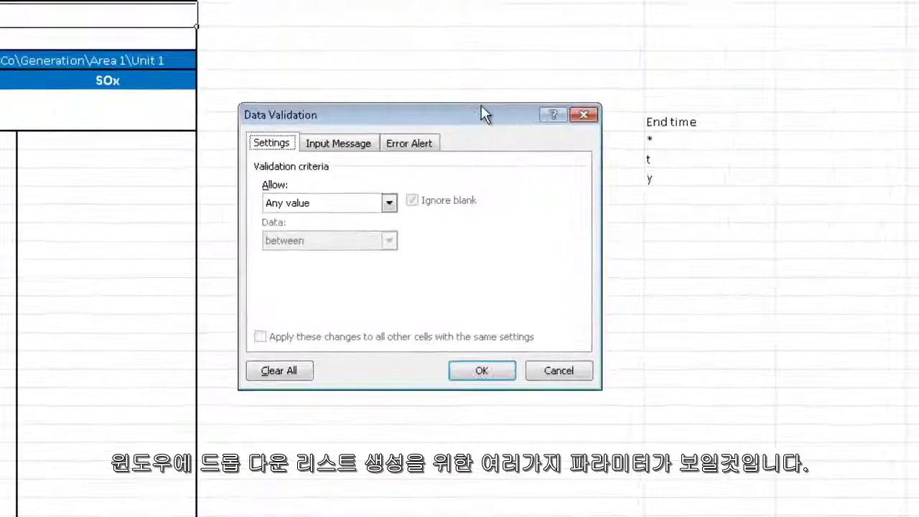
{"action": "left_click", "coordinate": [389, 203]}
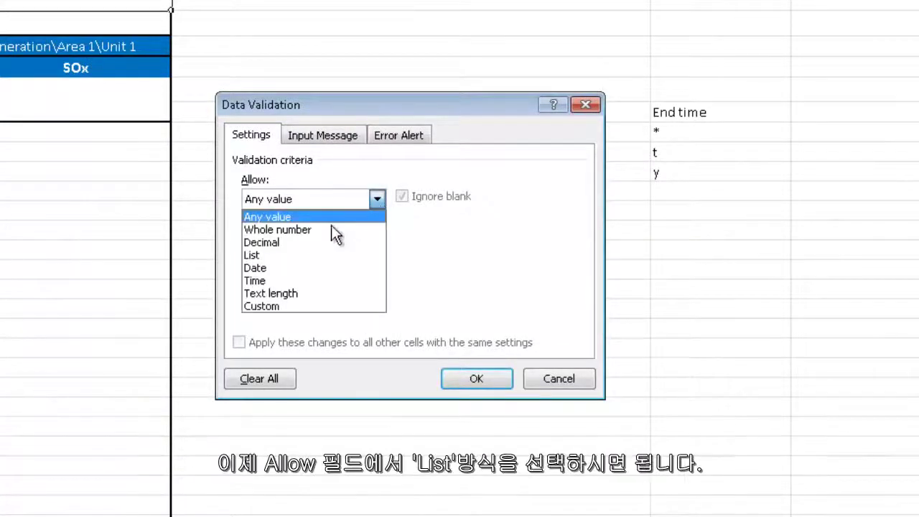
{"action": "left_click", "coordinate": [256, 256]}
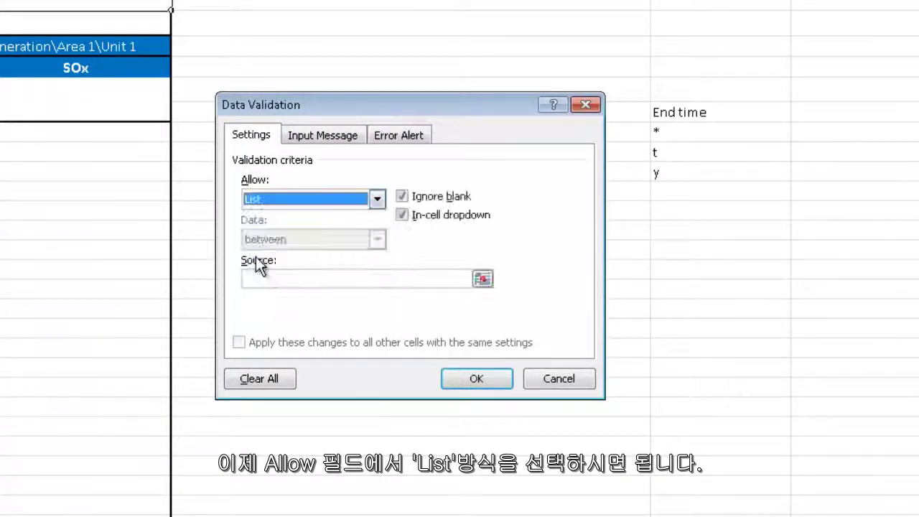
Set the validation source to the End time options in F8:F10 and apply the rule
{"action": "left_click", "coordinate": [483, 280]}
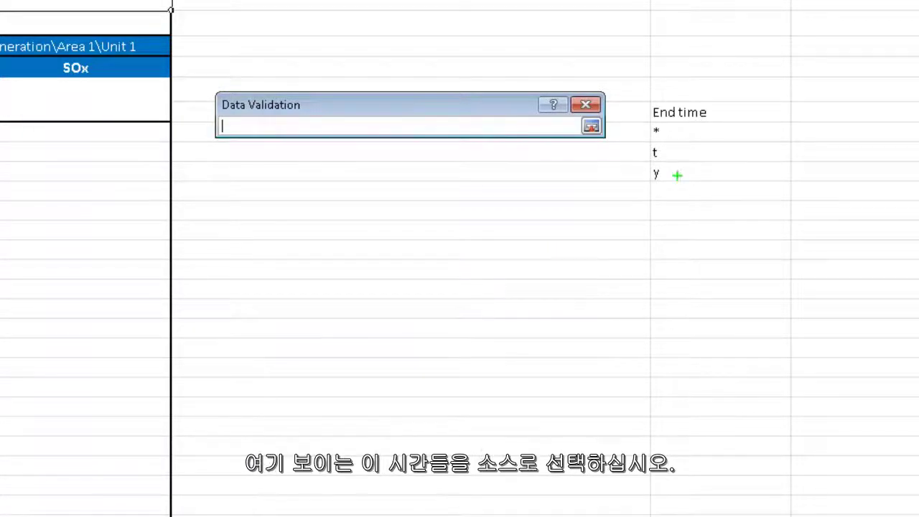
{"action": "left_click_drag", "start_coordinate": [649, 127], "coordinate": [796, 221]}
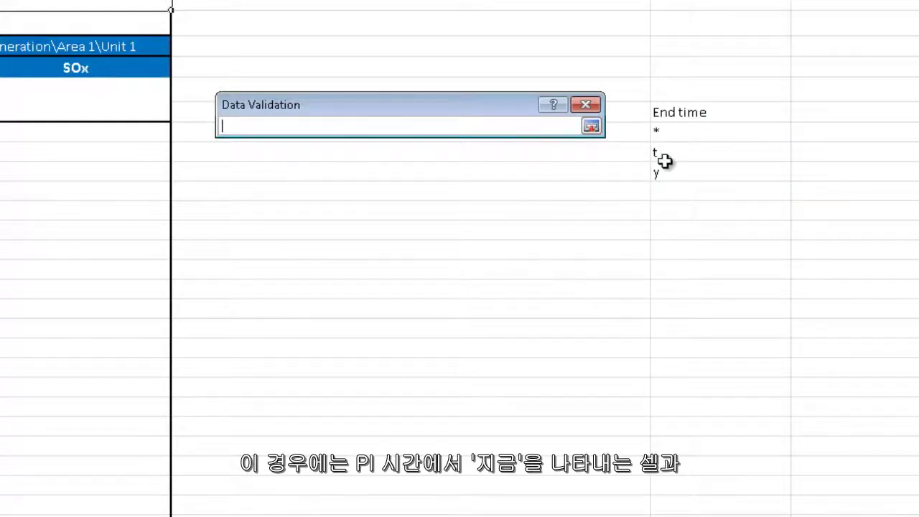
{"action": "left_click_drag", "start_coordinate": [676, 133], "coordinate": [661, 174]}
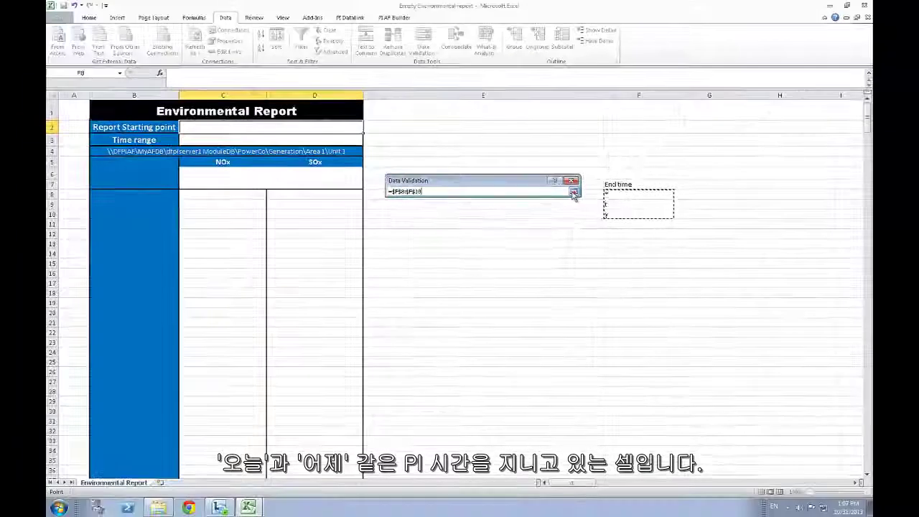
{"action": "left_click", "coordinate": [579, 168]}
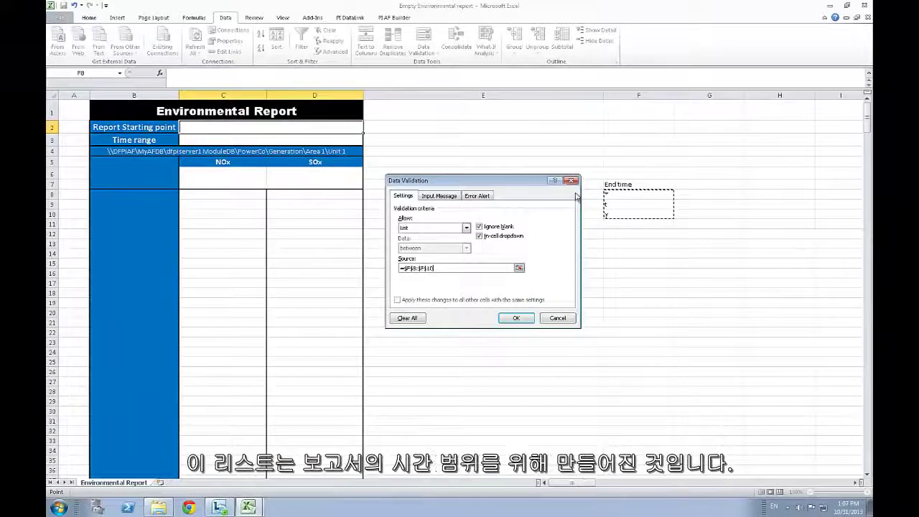
{"action": "left_click", "coordinate": [516, 319]}
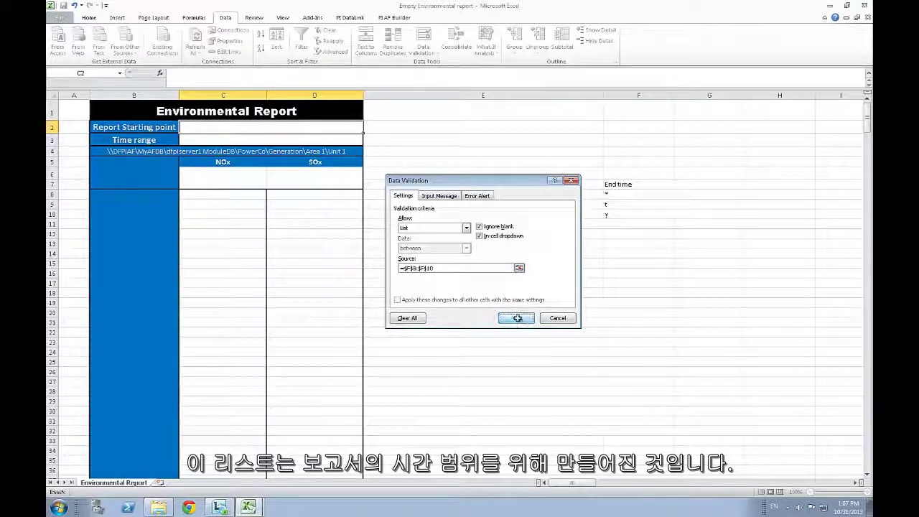
Enter the heading Time Range in G7 and the hour options 1h, 4h and 8h in G8:G10
{"action": "left_click", "coordinate": [691, 180]}
{"action": "type", "text": "Time Range"}
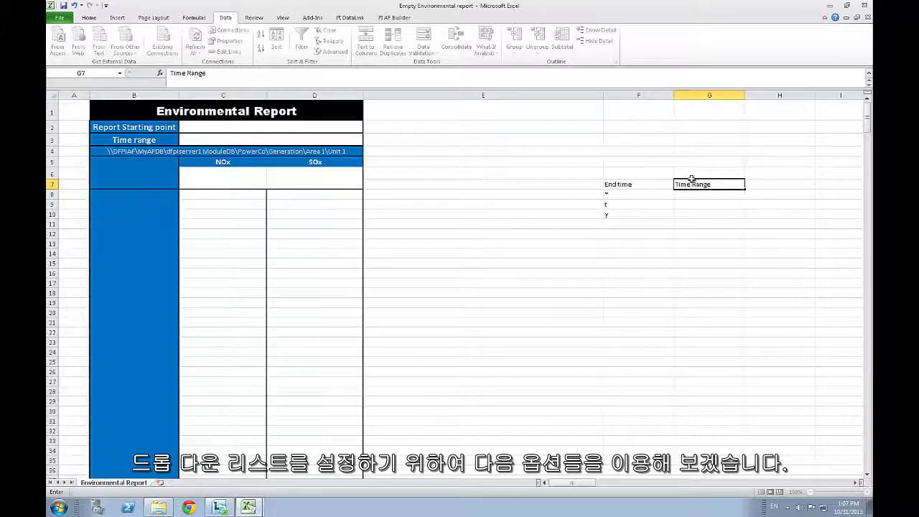
{"action": "key", "text": "Return"}
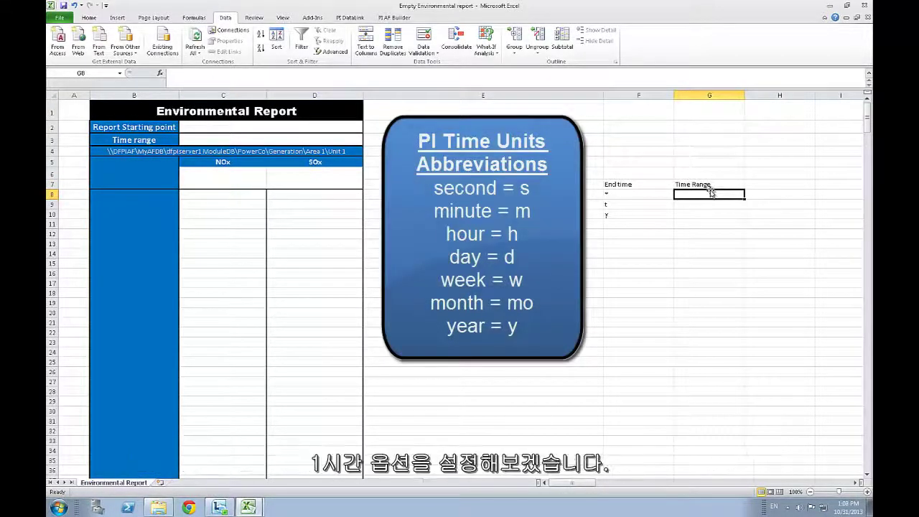
{"action": "type", "text": "1h"}
{"action": "key", "text": "Return"}
{"action": "type", "text": "4h"}
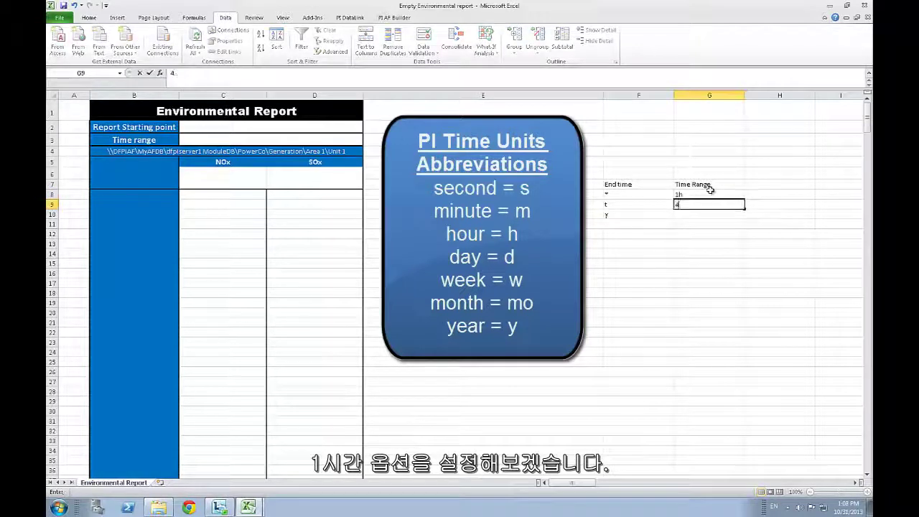
{"action": "key", "text": "Return"}
{"action": "type", "text": "8h"}
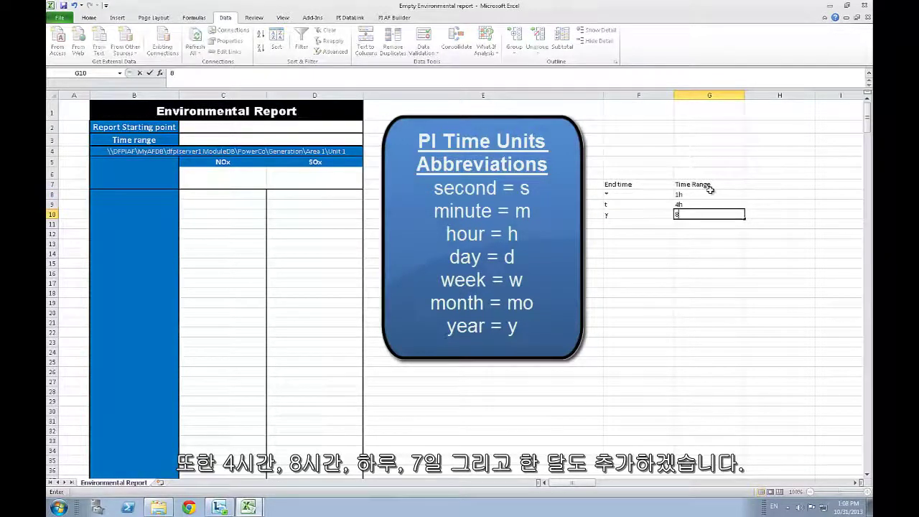
{"action": "key", "text": "Return"}
Add the options 1d, 7d and 1mo to the Time Range list in G11:G13
{"action": "type", "text": "1d"}
{"action": "key", "text": "Return"}
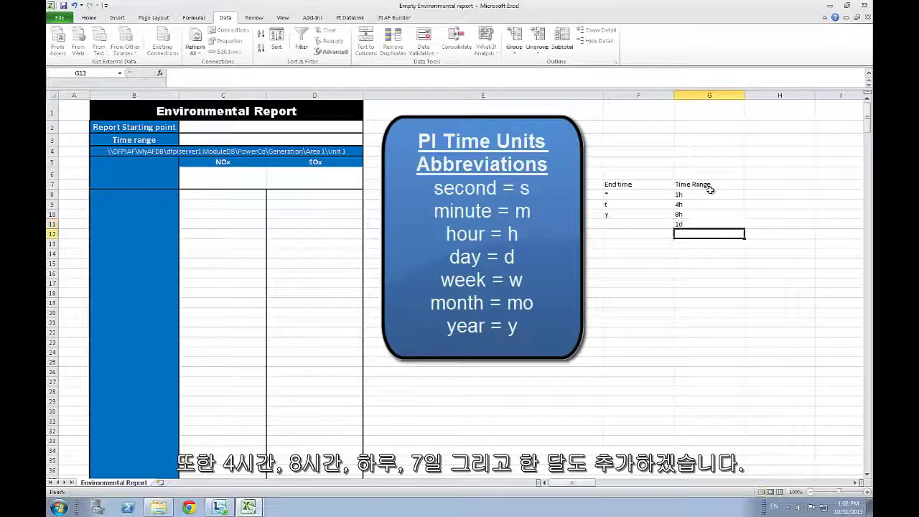
{"action": "type", "text": "7d"}
{"action": "key", "text": "Return"}
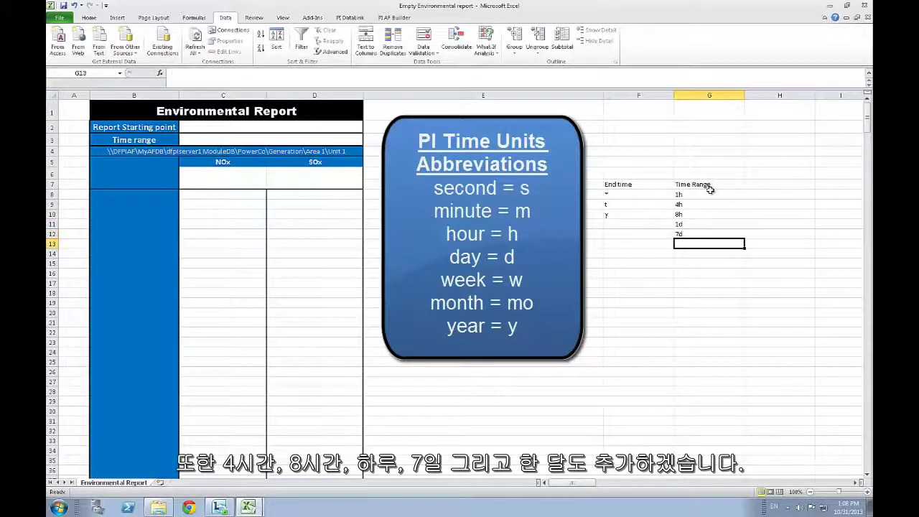
{"action": "type", "text": "1mo"}
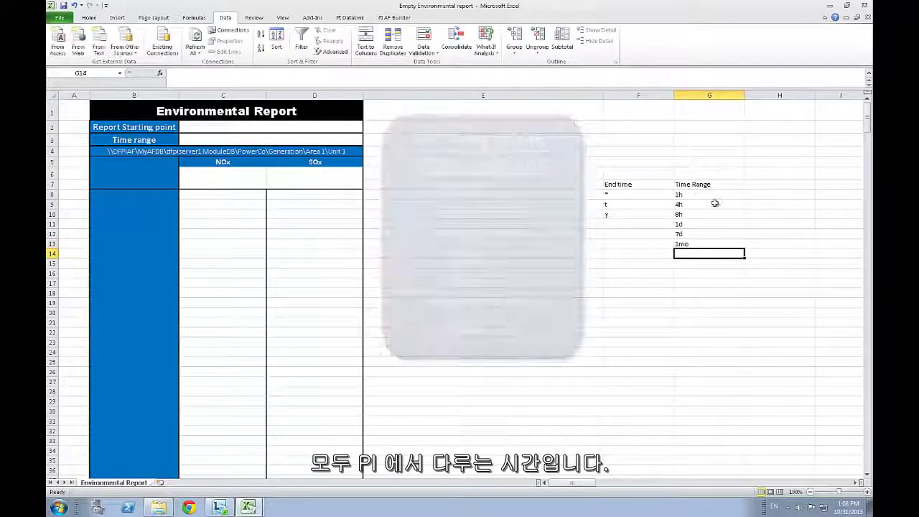
{"action": "left_click", "coordinate": [714, 196]}
Give the Time range cell C3 a drop-down list through data validation, using G8:G13 as the source
{"action": "left_click", "coordinate": [245, 141]}
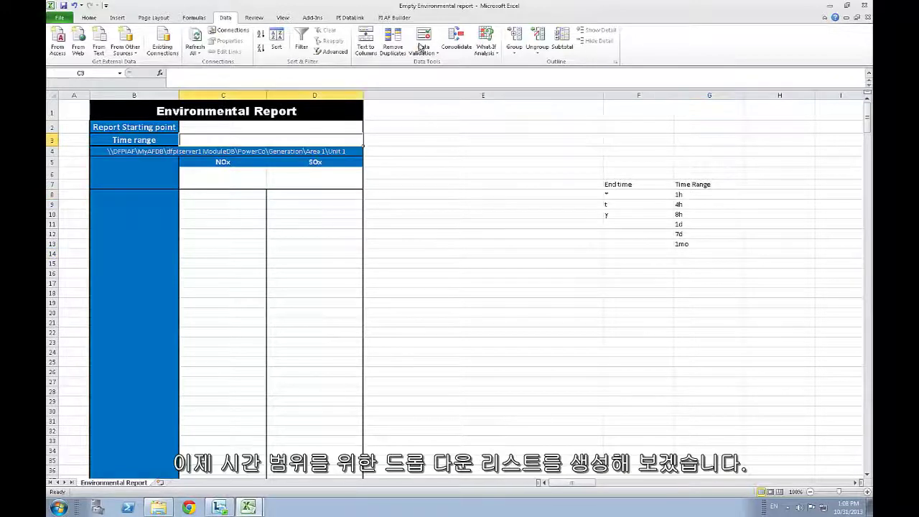
{"action": "left_click", "coordinate": [424, 40]}
{"action": "left_click", "coordinate": [467, 228]}
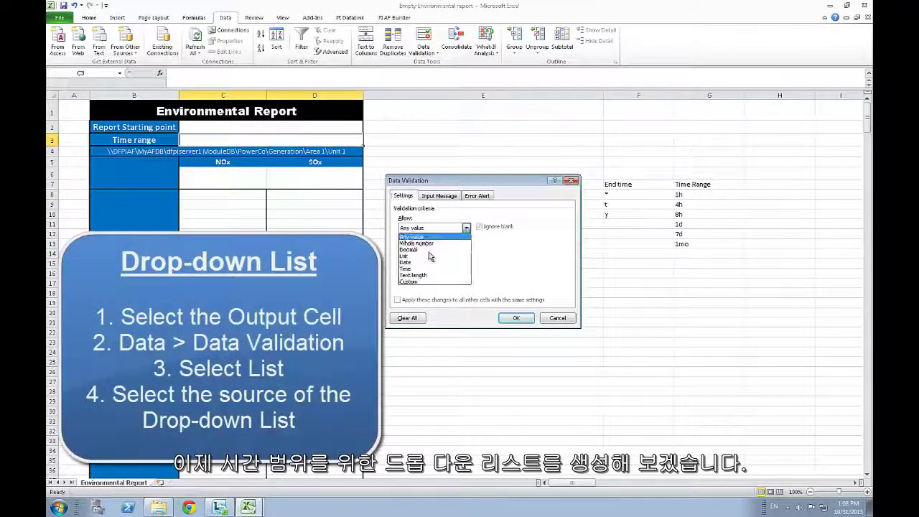
{"action": "left_click", "coordinate": [420, 260]}
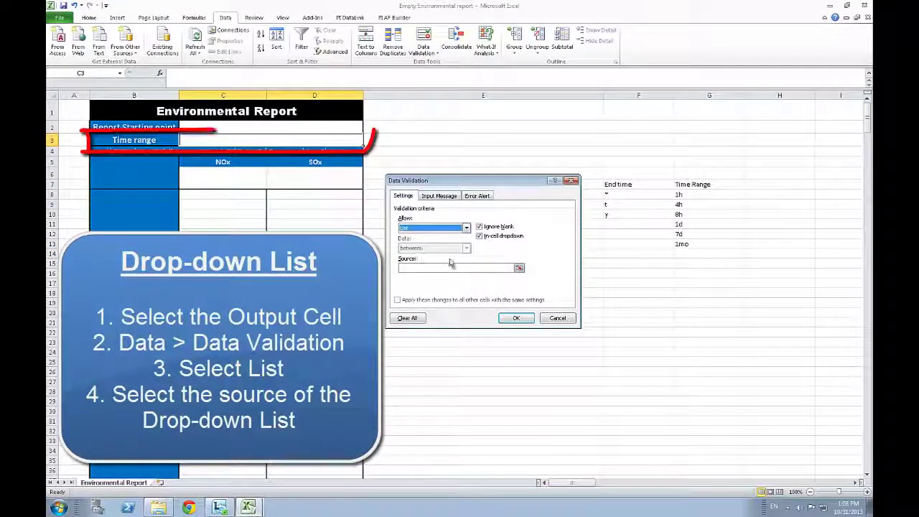
{"action": "left_click", "coordinate": [519, 267]}
{"action": "left_click_drag", "start_coordinate": [681, 198], "coordinate": [688, 243]}
{"action": "left_click", "coordinate": [574, 193]}
{"action": "left_click", "coordinate": [518, 317]}
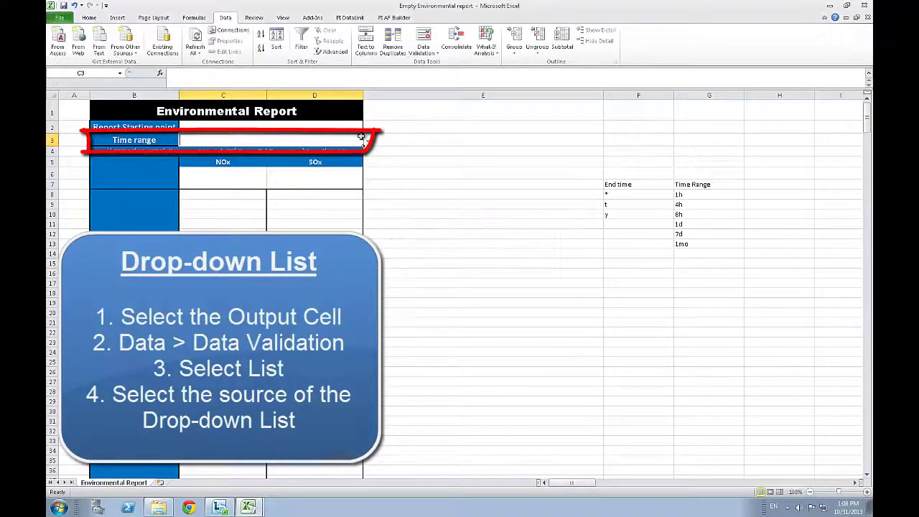
Choose 7d for the time range and * for the report starting point from their drop-down lists
{"action": "left_click", "coordinate": [371, 144]}
{"action": "left_click", "coordinate": [215, 179]}
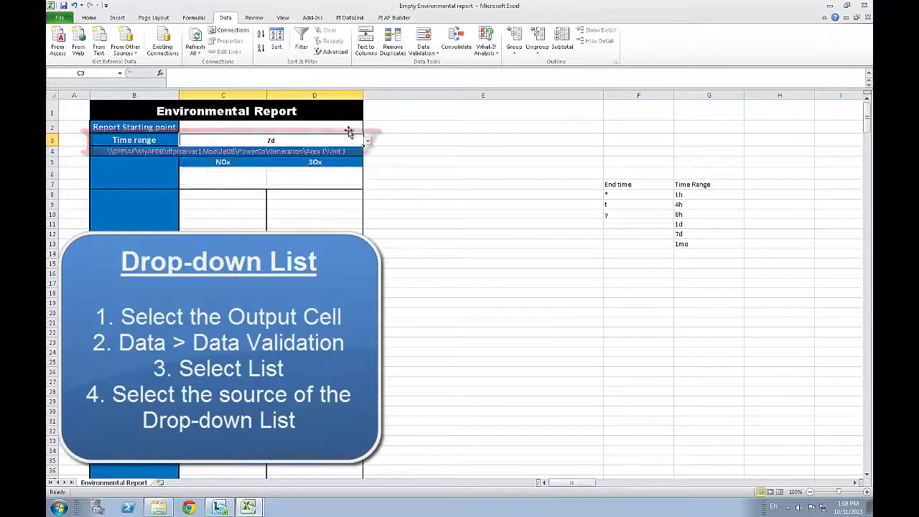
{"action": "left_click", "coordinate": [349, 129]}
{"action": "left_click", "coordinate": [366, 128]}
{"action": "left_click", "coordinate": [286, 137]}
{"action": "left_click", "coordinate": [424, 178]}
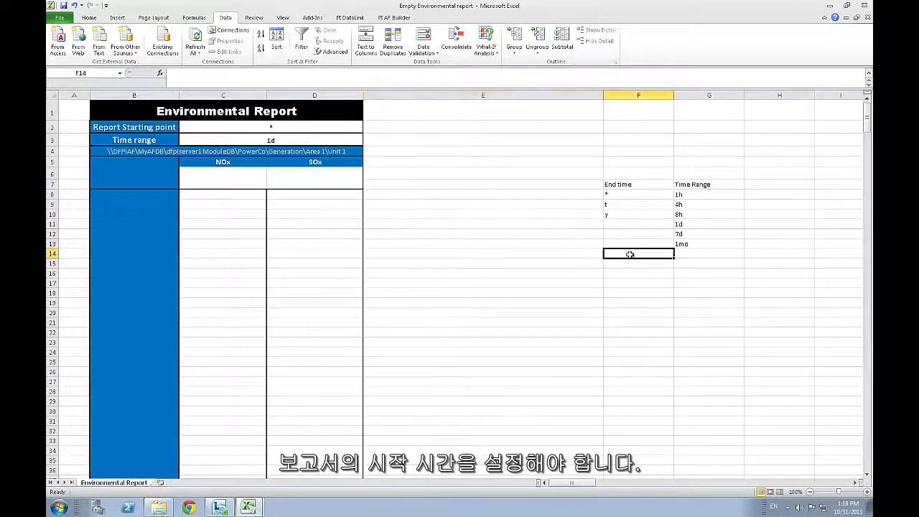
Enter the heading Start Time in F14, below the End time options
{"action": "type", "text": "Start Time"}
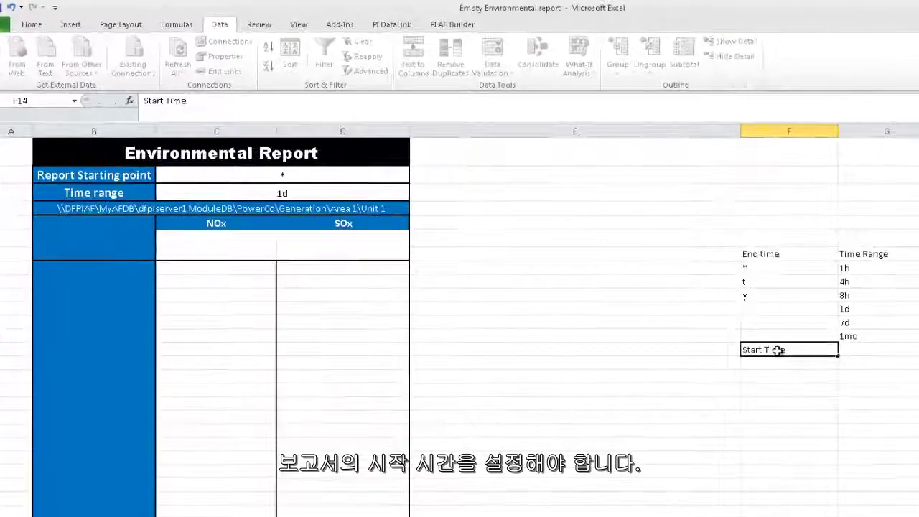
{"action": "key", "text": "Return"}
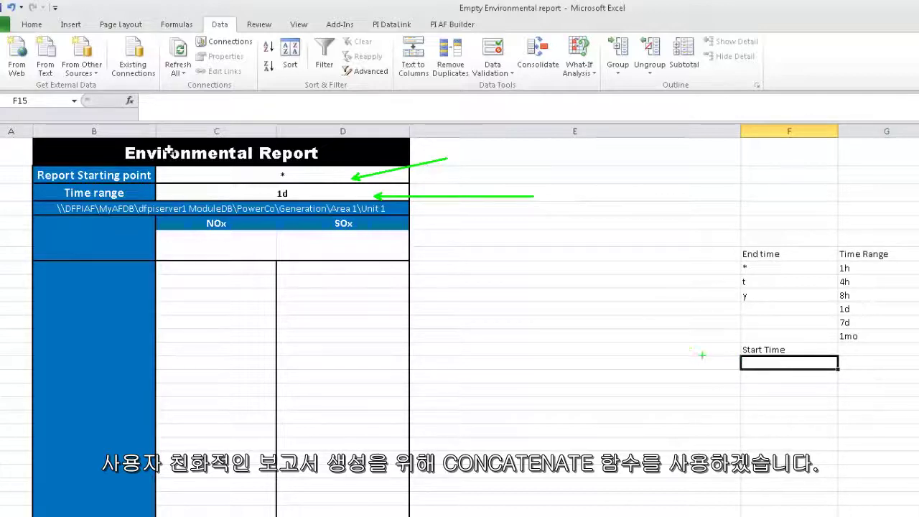
{"action": "left_click", "coordinate": [754, 379]}
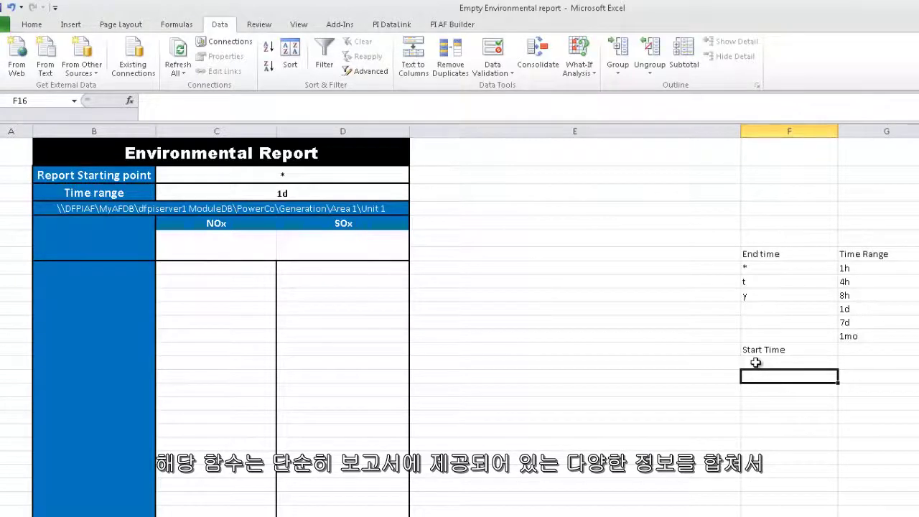
Build the start time in F15 with =CONCATENATE(C2,"-",C3), joining the report end time and the time range
{"action": "left_click", "coordinate": [755, 363]}
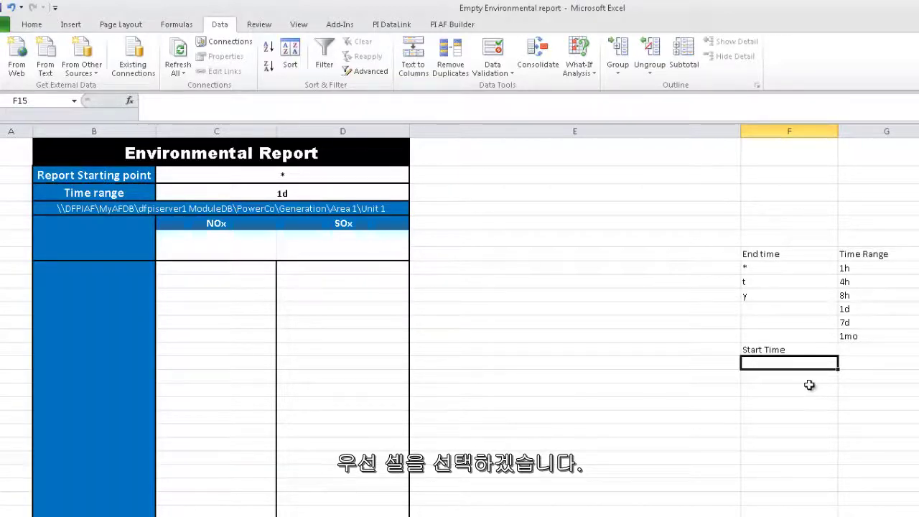
{"action": "type", "text": "=conc"}
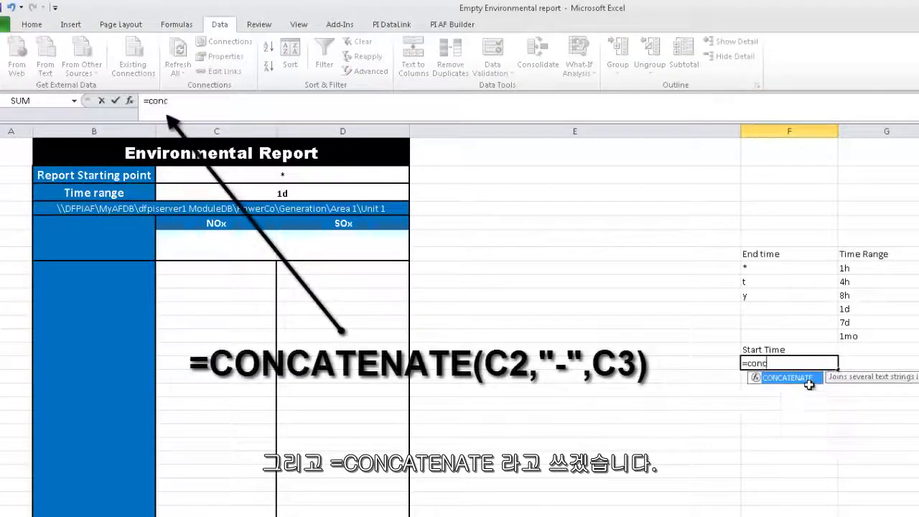
{"action": "key", "text": "Tab"}
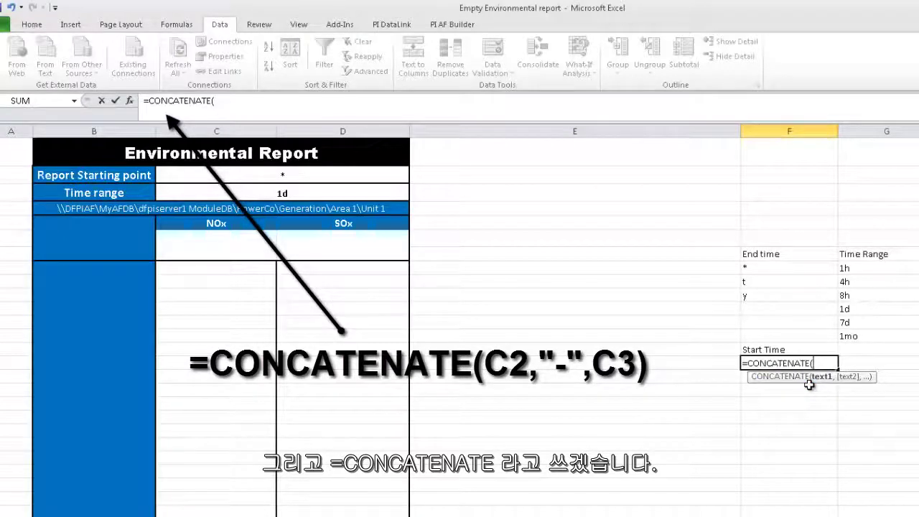
{"action": "left_click", "coordinate": [330, 174]}
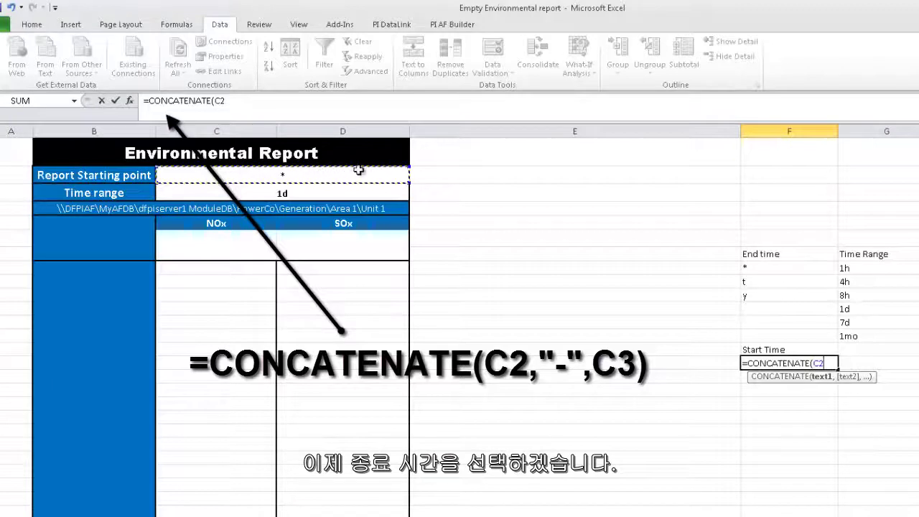
{"action": "type", "text": ",\""}
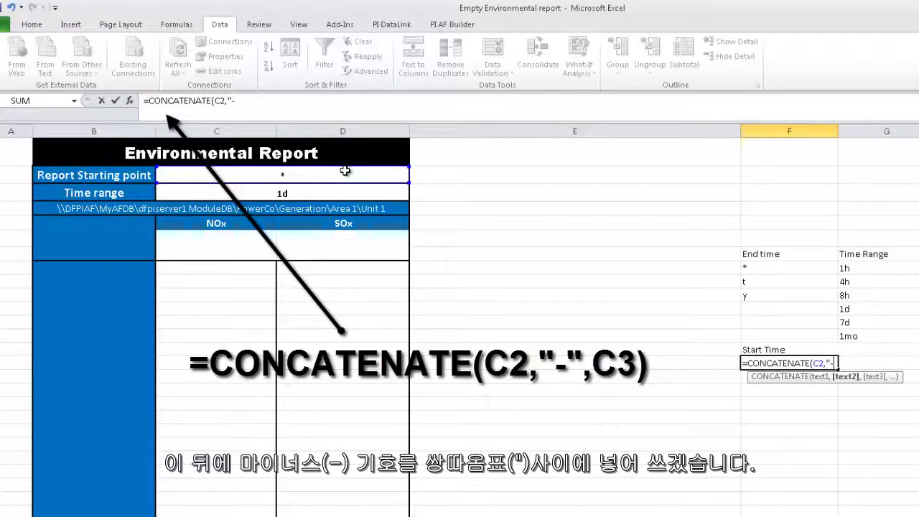
{"action": "type", "text": "-\","}
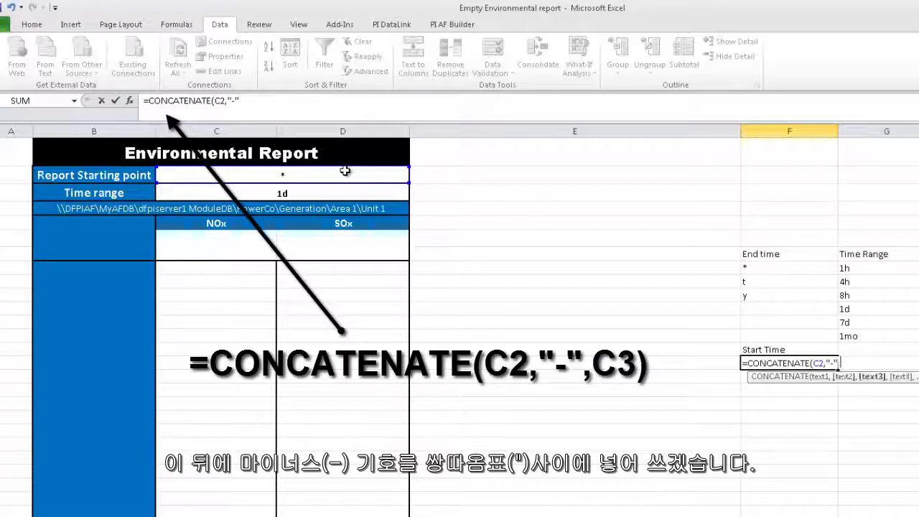
{"action": "left_click", "coordinate": [347, 195]}
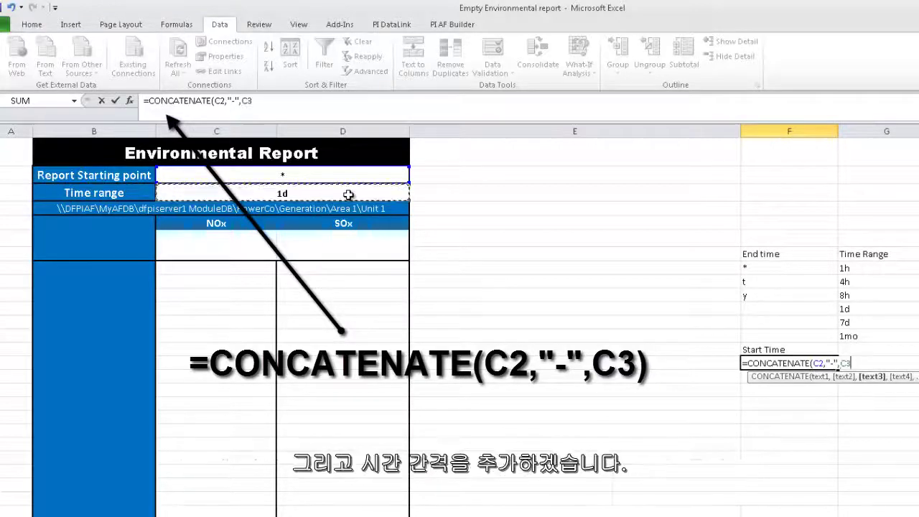
{"action": "type", "text": ")"}
{"action": "key", "text": "Return"}
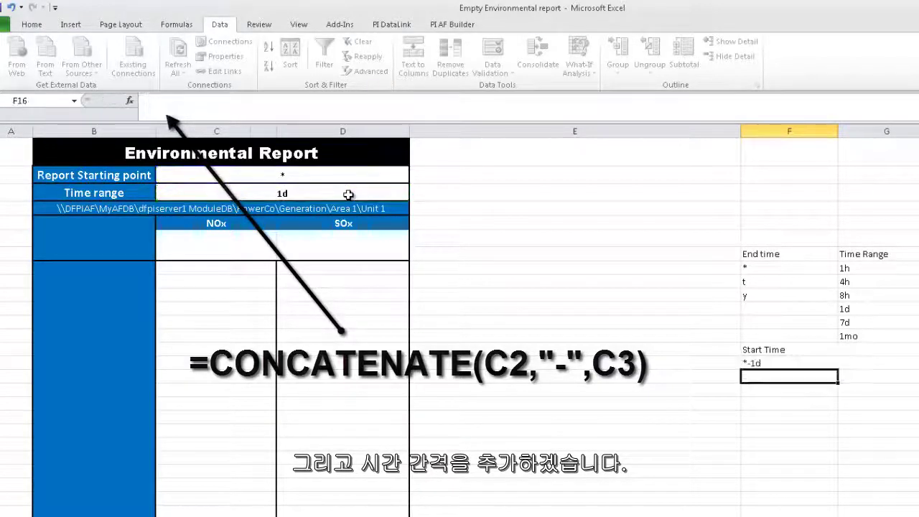
{"action": "left_click", "coordinate": [799, 360]}
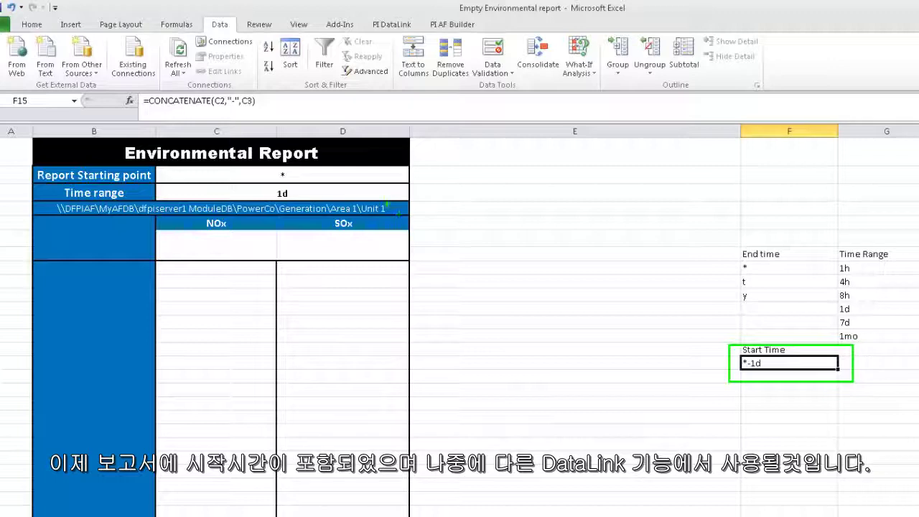
Switch the Time range in C3 to 4h to test the start time formula
{"action": "left_click", "coordinate": [363, 190]}
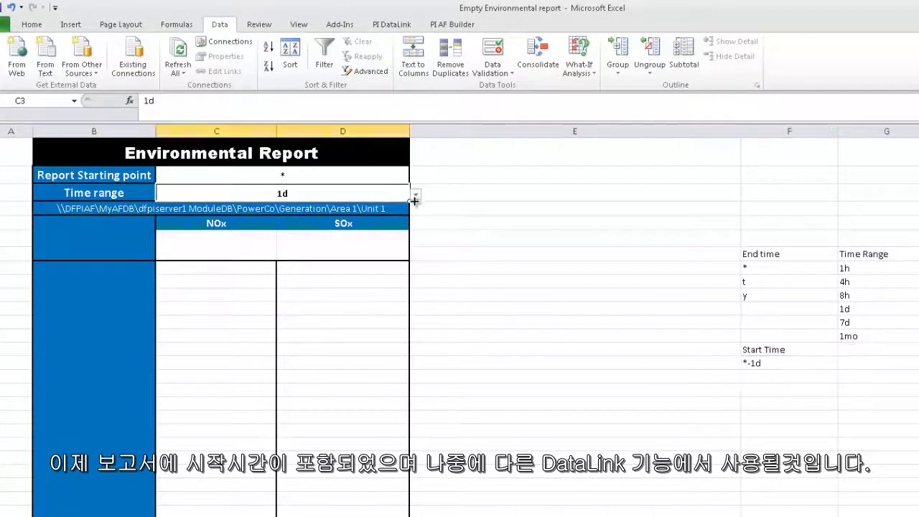
{"action": "left_click", "coordinate": [416, 194]}
{"action": "left_click", "coordinate": [314, 213]}
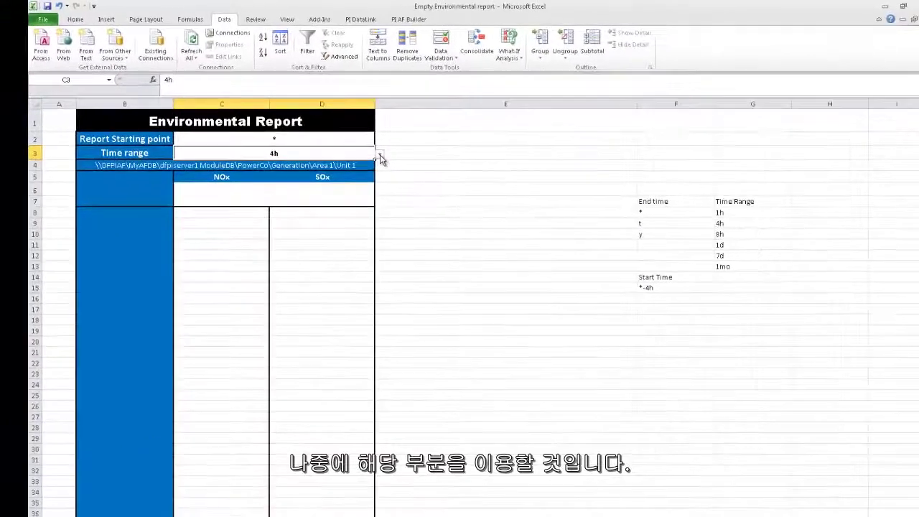
{"action": "left_click", "coordinate": [396, 173]}
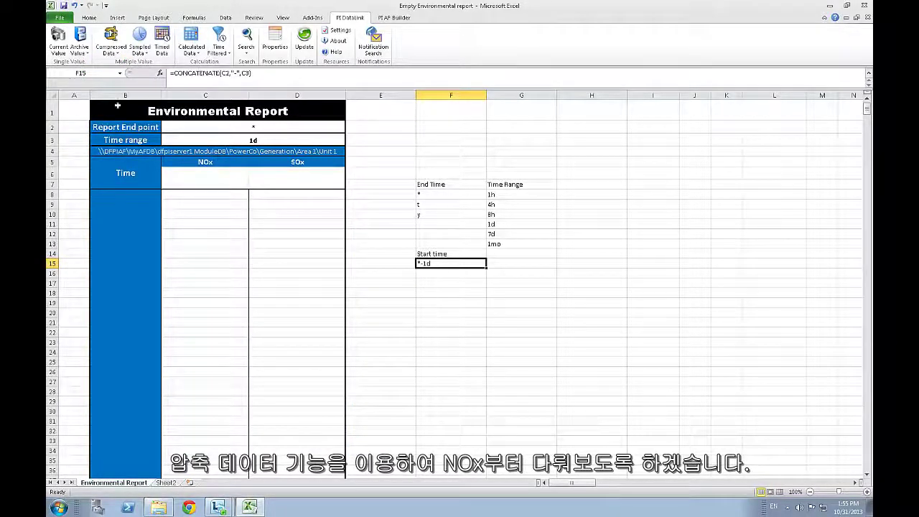
Start a Compressed Data query with the unit path in B4 as root path and the NOx heading in C5 as data item
{"action": "left_click", "coordinate": [112, 37]}
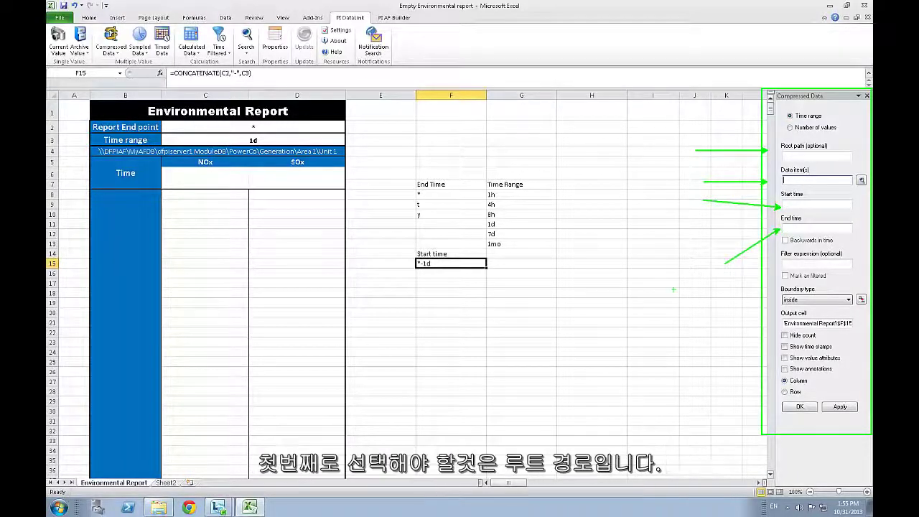
{"action": "left_click", "coordinate": [791, 156]}
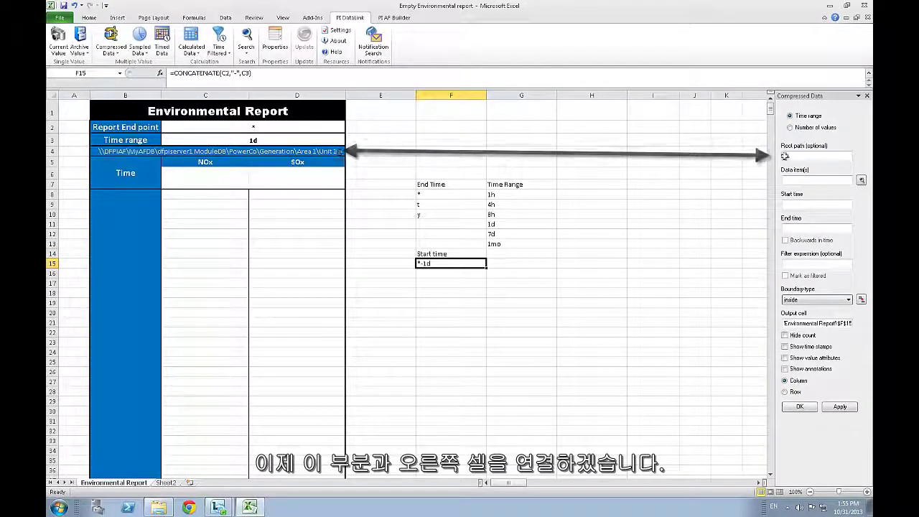
{"action": "left_click", "coordinate": [336, 152]}
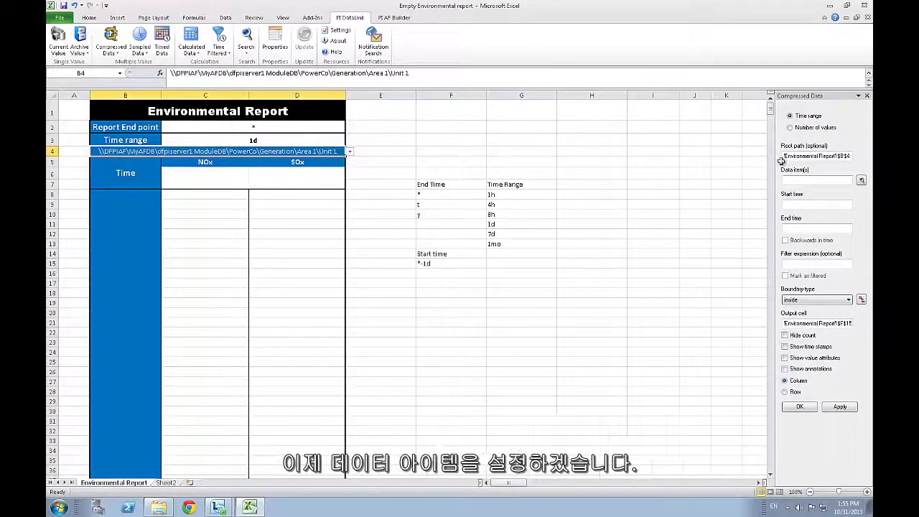
{"action": "left_click", "coordinate": [817, 180]}
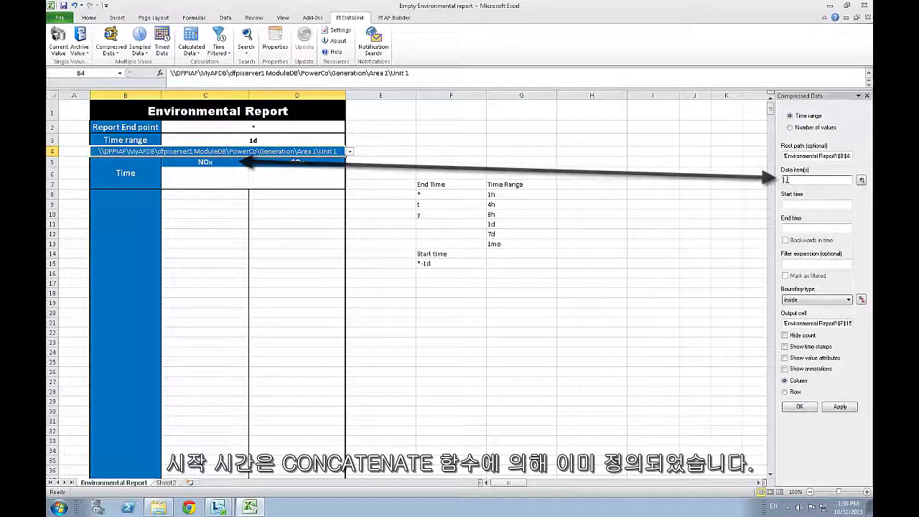
{"action": "left_click", "coordinate": [206, 162]}
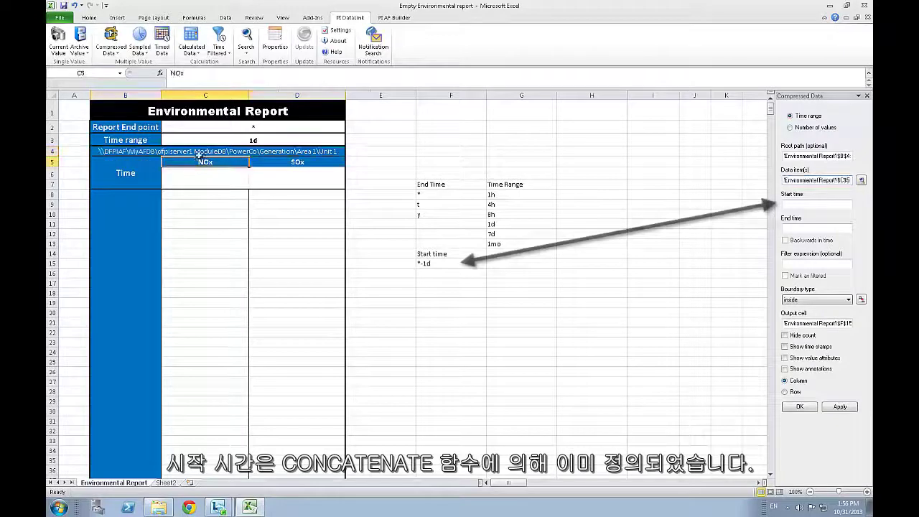
Link the query's start time to F15 and its end time to the Report End point cell C2
{"action": "left_click", "coordinate": [791, 205]}
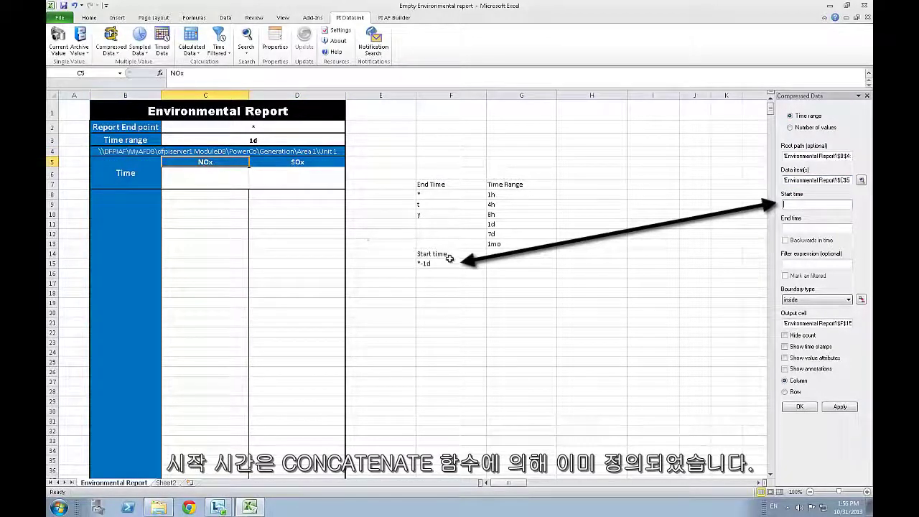
{"action": "left_click", "coordinate": [451, 263]}
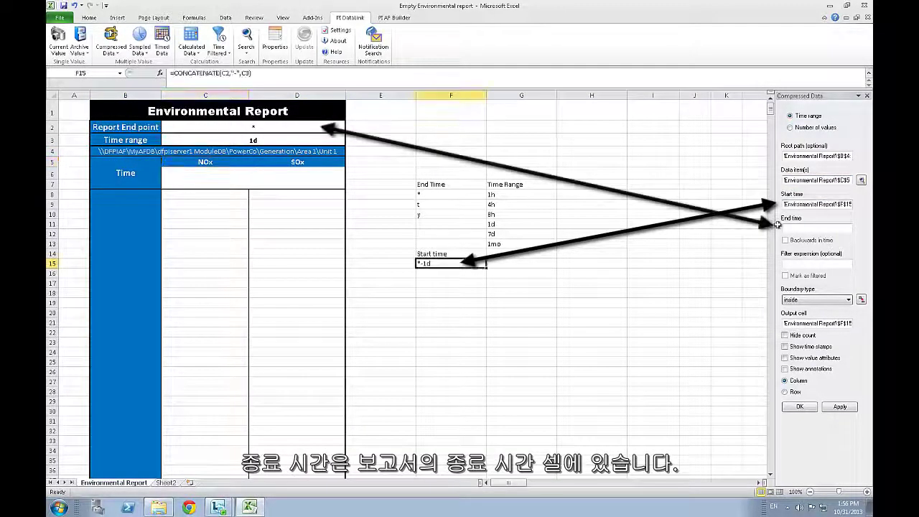
{"action": "left_click", "coordinate": [785, 228]}
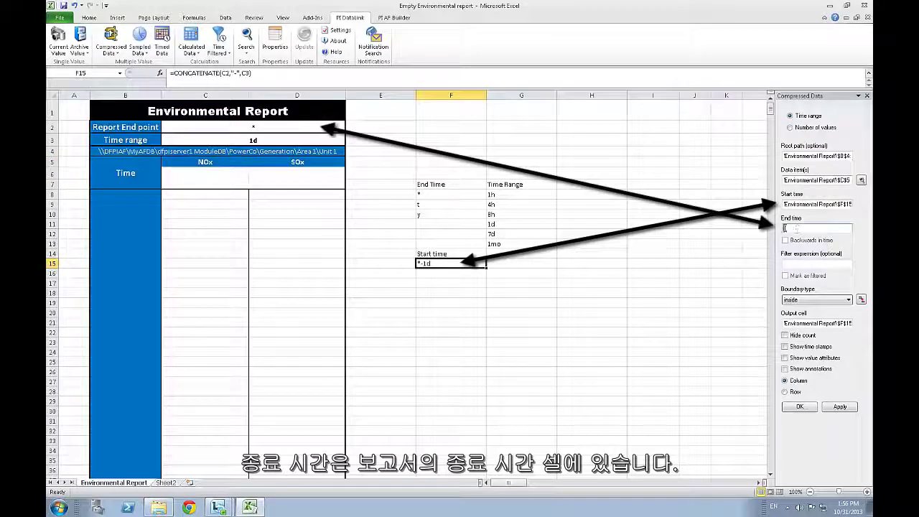
{"action": "left_click", "coordinate": [249, 128]}
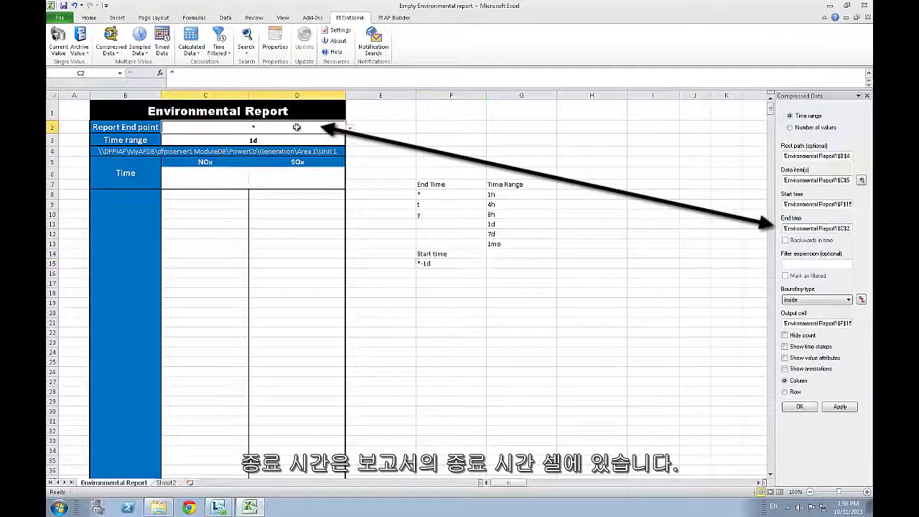
Set the boundary type to interpolated, hide the count, show time stamps, and output the compressed NOx data to B8
{"action": "left_click", "coordinate": [819, 301]}
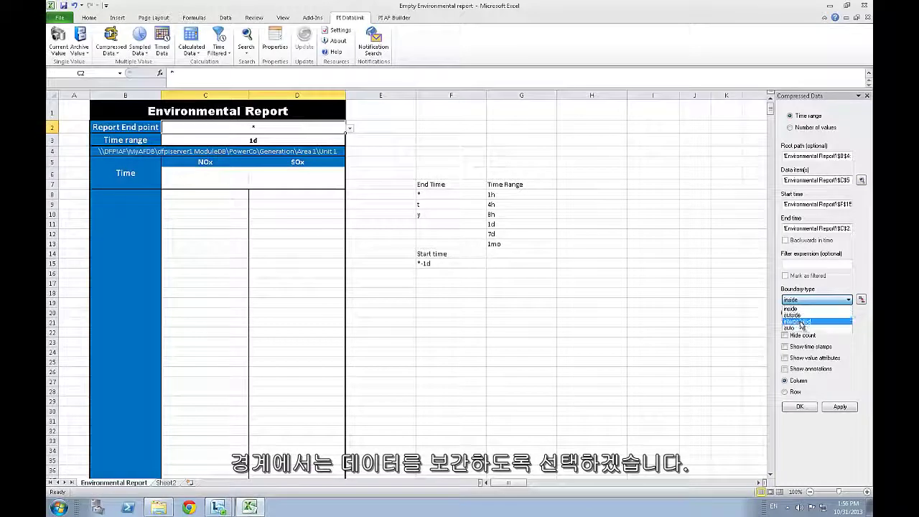
{"action": "left_click", "coordinate": [813, 322]}
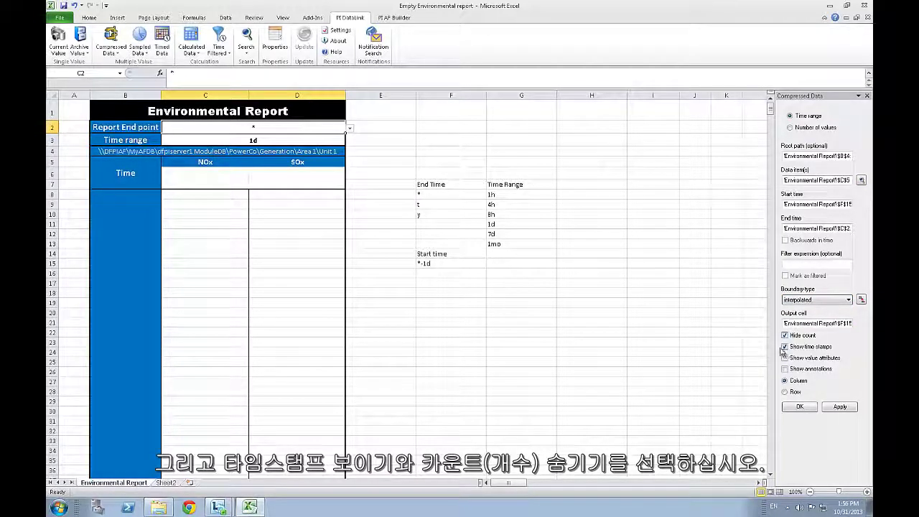
{"action": "left_click", "coordinate": [816, 323]}
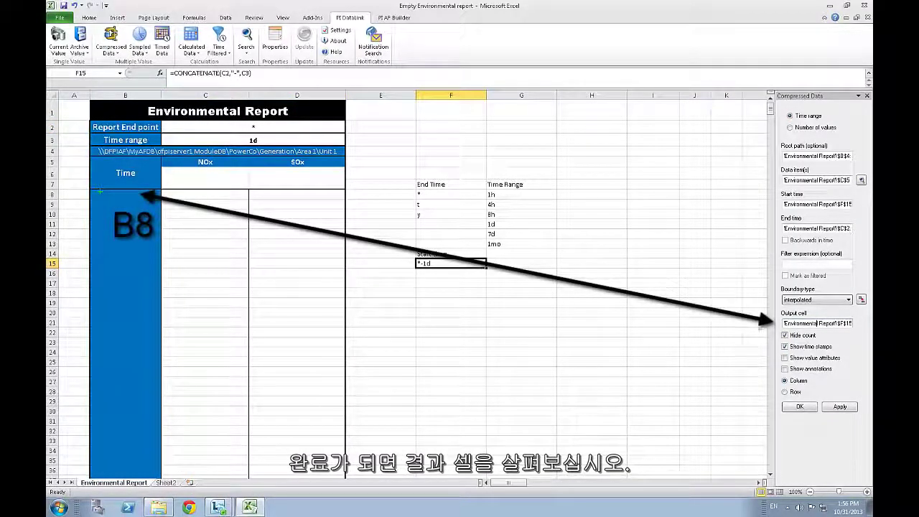
{"action": "left_click", "coordinate": [138, 193]}
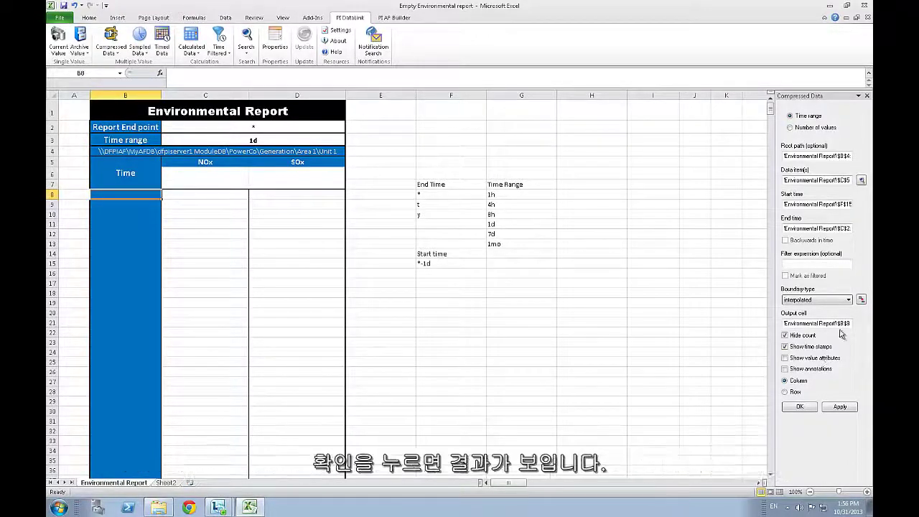
{"action": "left_click", "coordinate": [799, 407]}
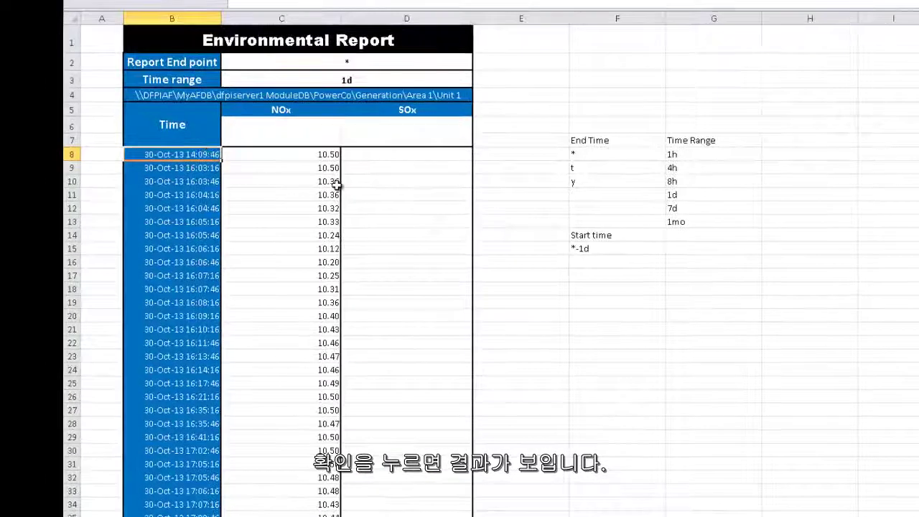
Choose the Area 1 Unit 2 path in B4 and recalculate (resize) the NOx data array
{"action": "left_click", "coordinate": [337, 186]}
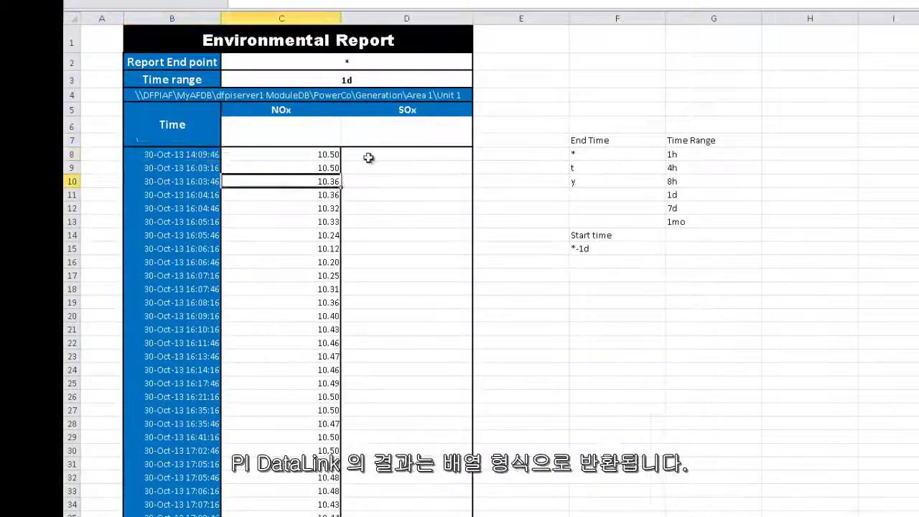
{"action": "left_click", "coordinate": [461, 94]}
{"action": "left_click", "coordinate": [479, 97]}
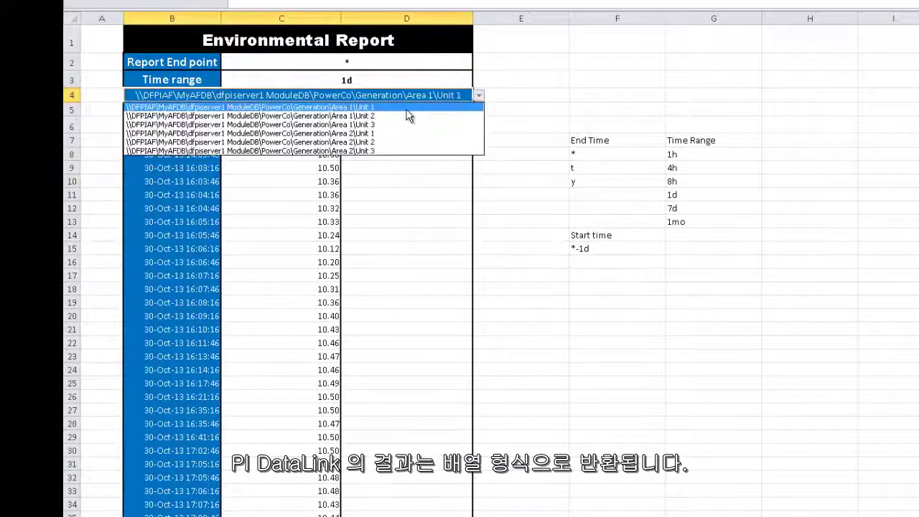
{"action": "left_click", "coordinate": [404, 122]}
{"action": "right_click", "coordinate": [278, 173]}
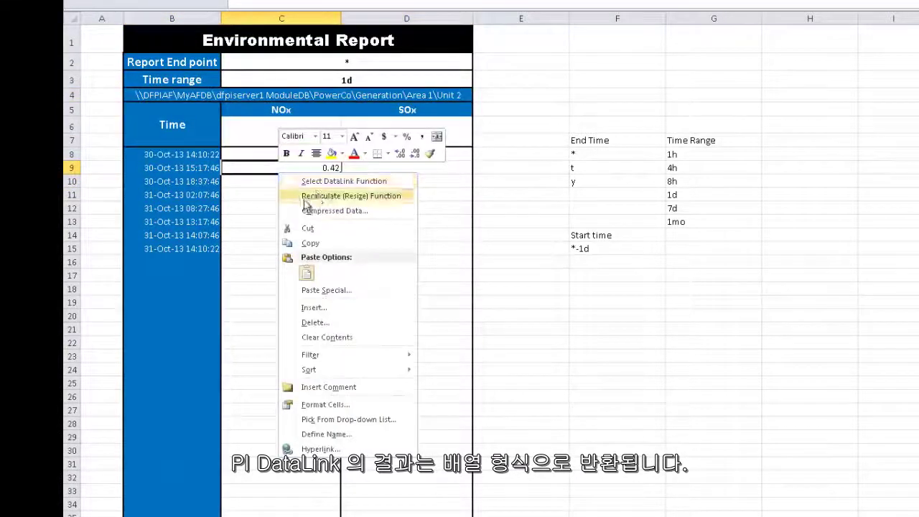
{"action": "left_click", "coordinate": [324, 196]}
{"action": "left_click", "coordinate": [194, 222]}
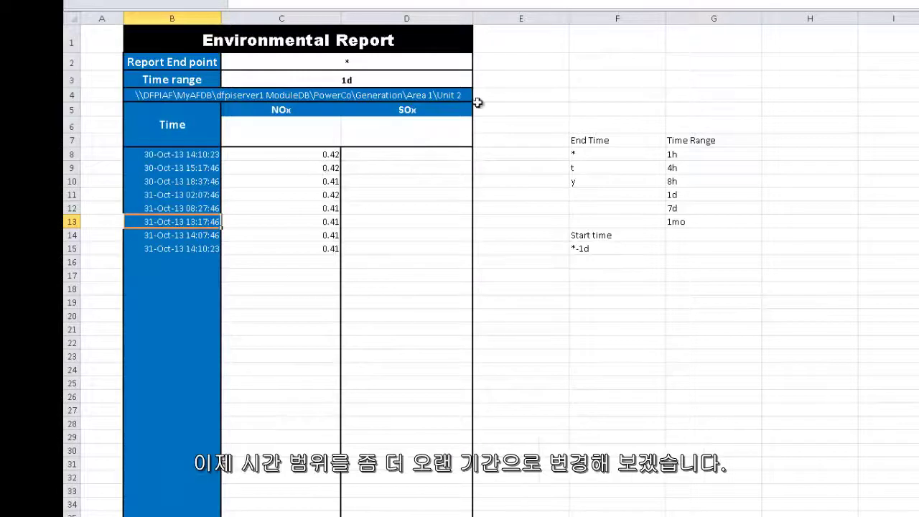
Set the Time range in C3 to 7d and check the NOx data array
{"action": "left_click", "coordinate": [460, 80]}
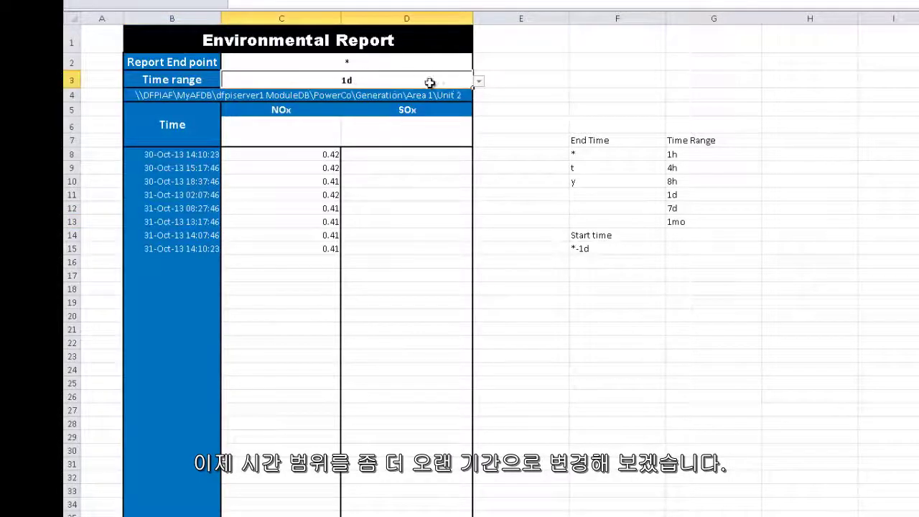
{"action": "left_click", "coordinate": [479, 82]}
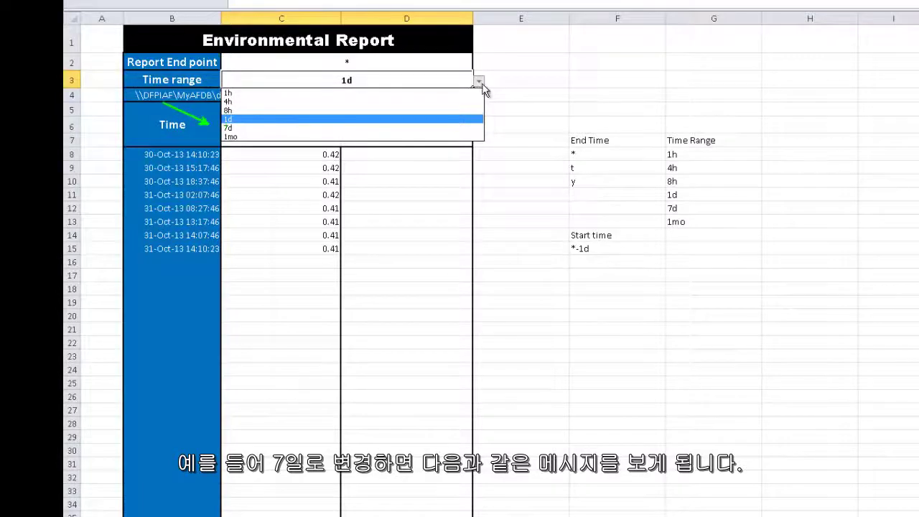
{"action": "left_click", "coordinate": [244, 128]}
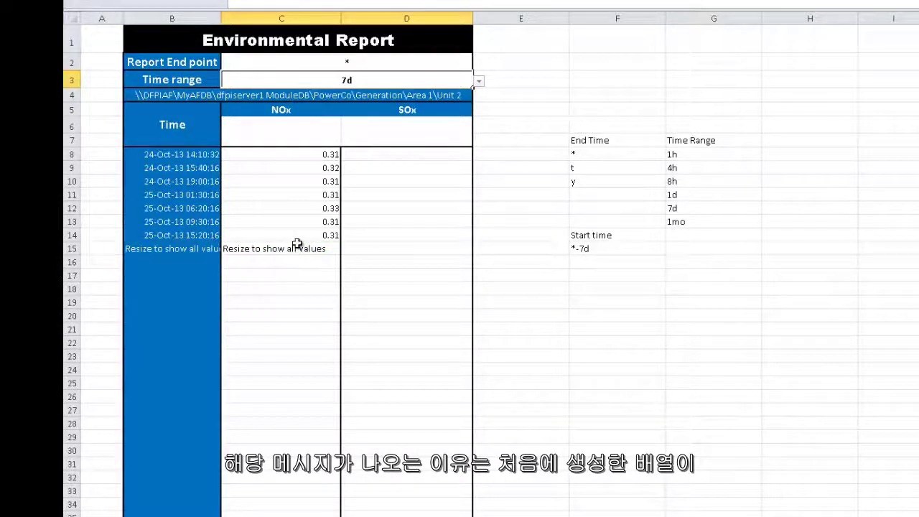
{"action": "left_click", "coordinate": [311, 221]}
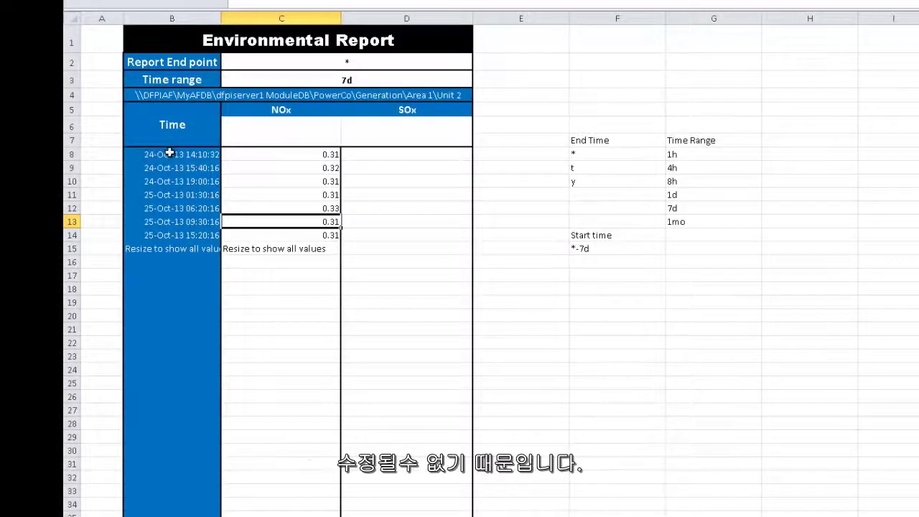
{"action": "left_click", "coordinate": [288, 195]}
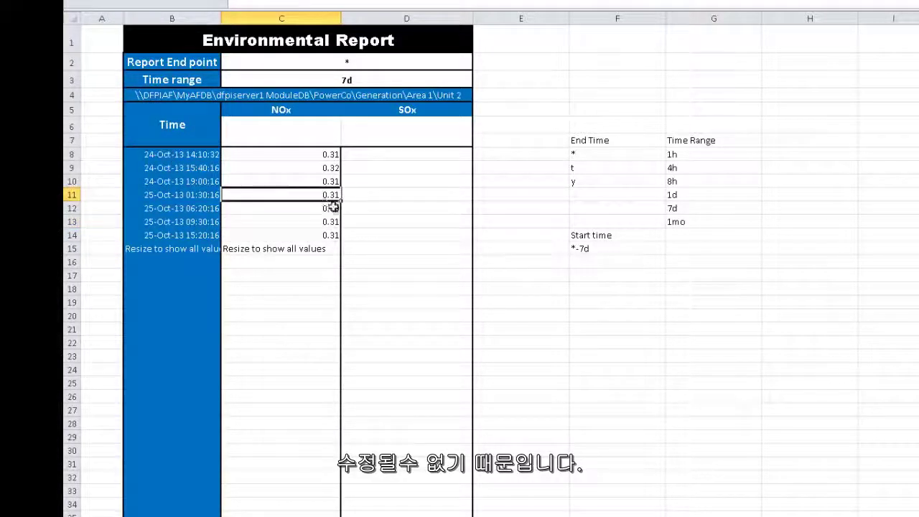
Try to overwrite cell C11 of the NOx array with "change", and cancel the edit
{"action": "type", "text": "change"}
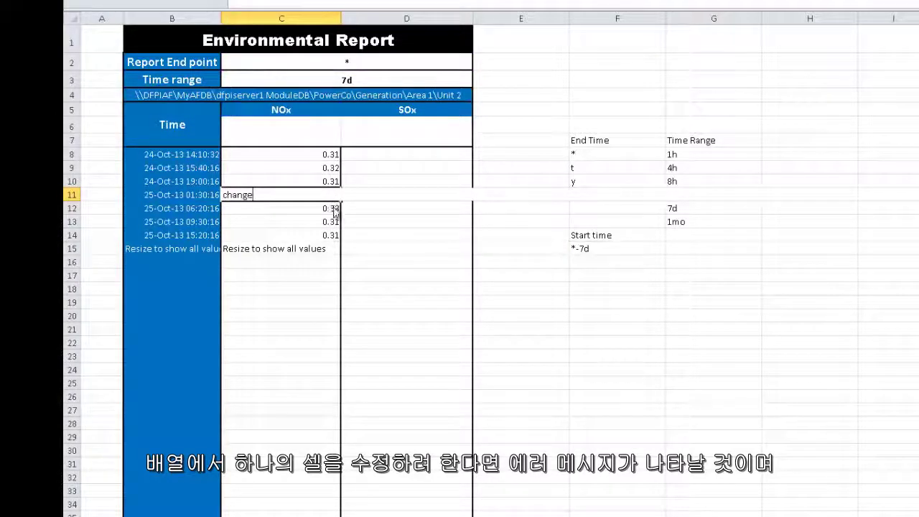
{"action": "key", "text": "Return"}
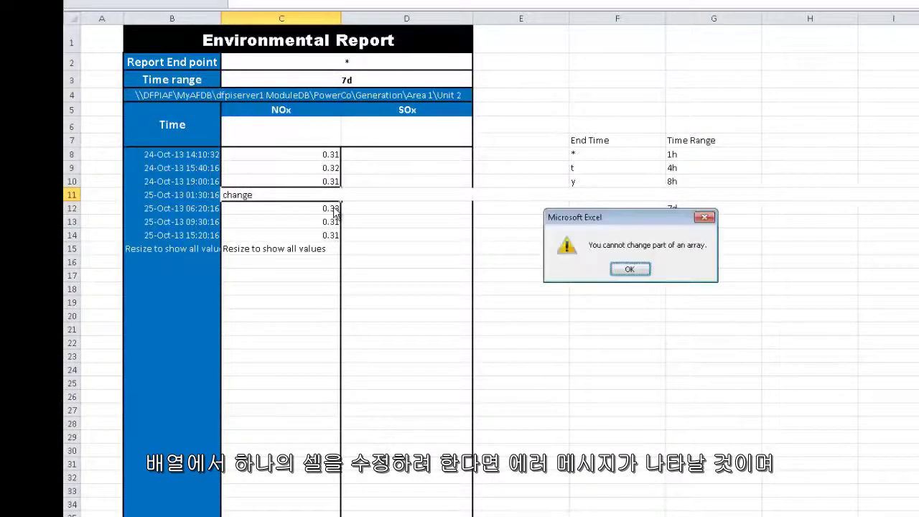
{"action": "left_click", "coordinate": [630, 268]}
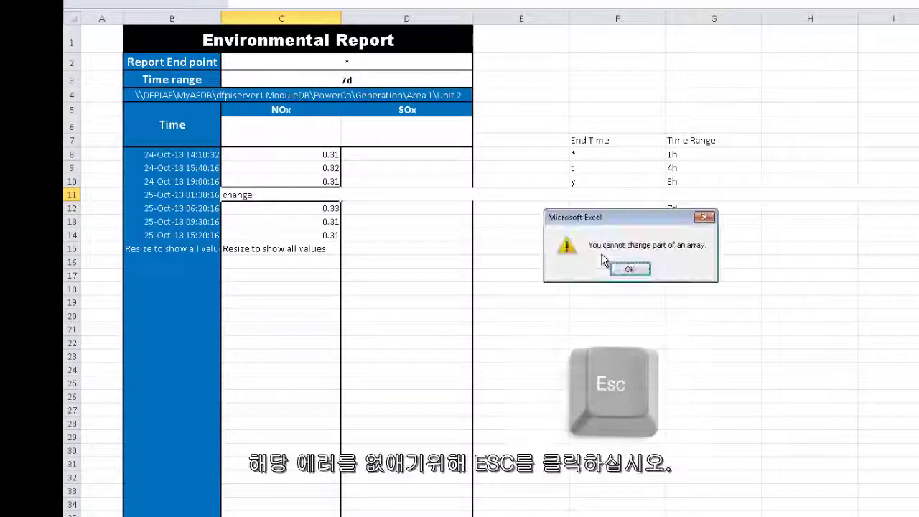
{"action": "key", "text": "Escape"}
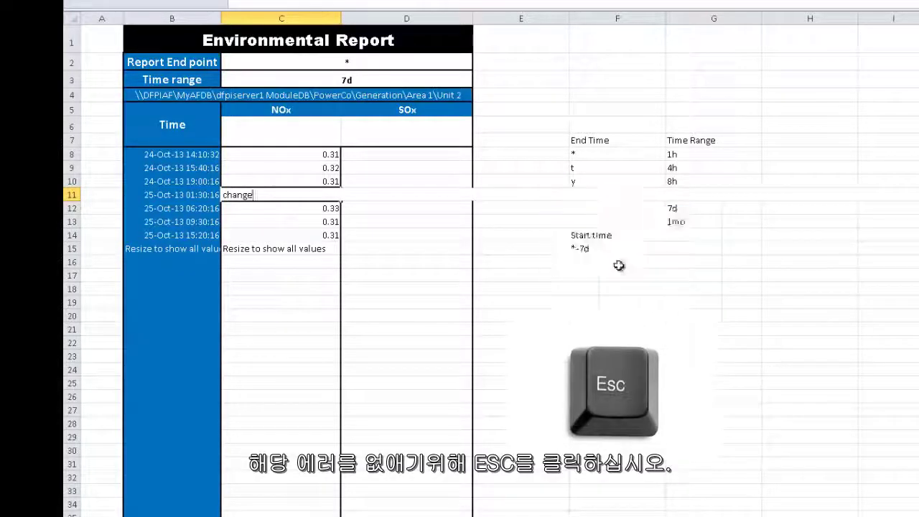
{"action": "key", "text": "Escape"}
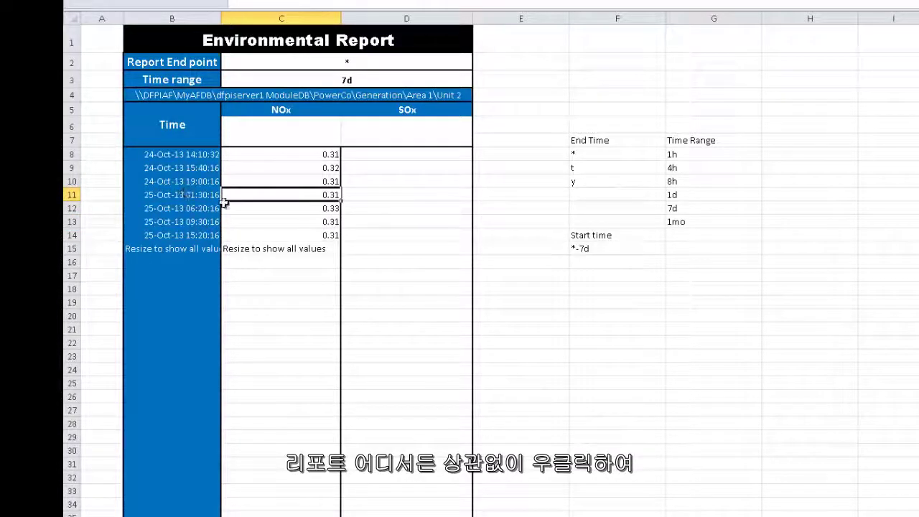
Recalculate (resize) the NOx compressed data array to fit the 7d range and look over its values
{"action": "right_click", "coordinate": [278, 184]}
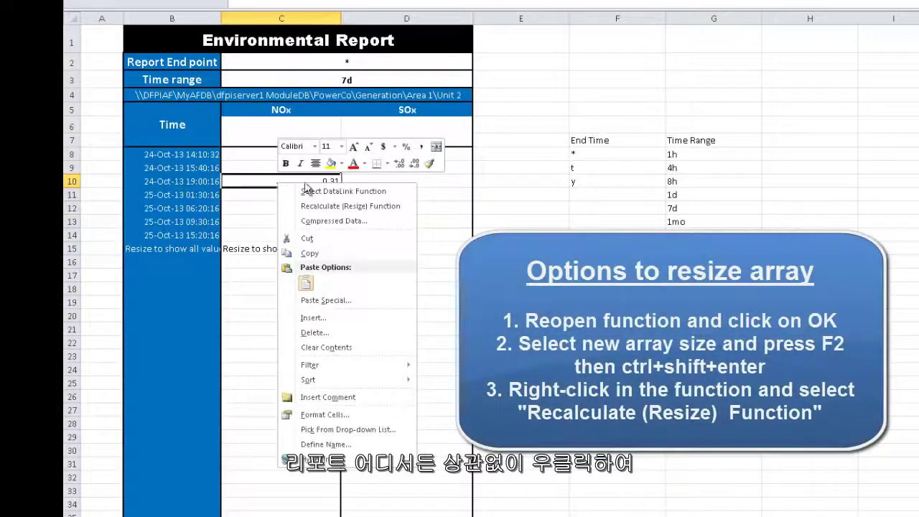
{"action": "left_click", "coordinate": [375, 206]}
{"action": "left_click", "coordinate": [322, 237]}
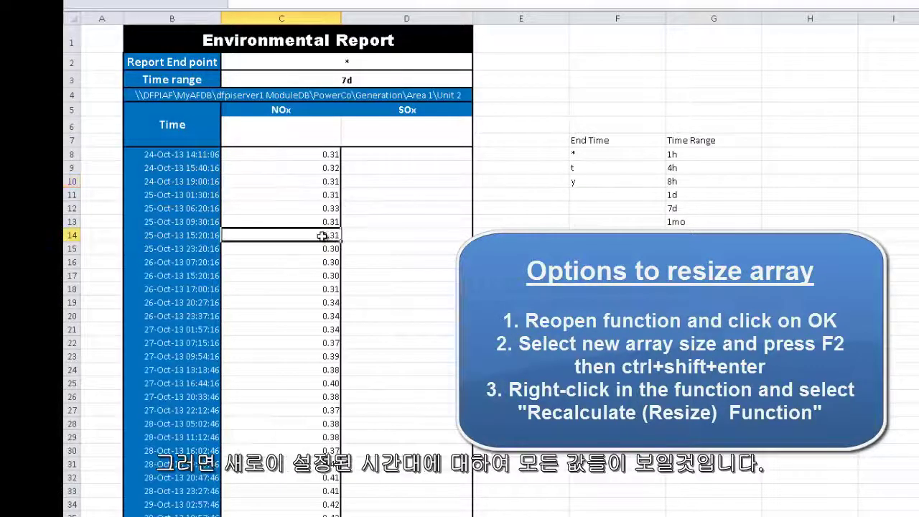
{"action": "scroll", "coordinate": [325, 241], "scroll_direction": "down", "scroll_amount": 6}
{"action": "scroll", "coordinate": [327, 243], "scroll_direction": "up", "scroll_amount": 6}
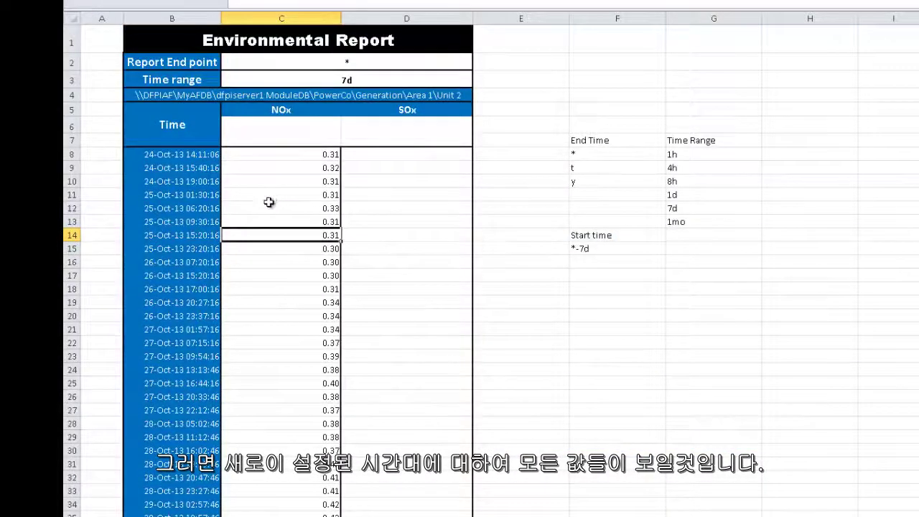
Shorten the report's Time range in C3 to 1d
{"action": "left_click", "coordinate": [298, 191]}
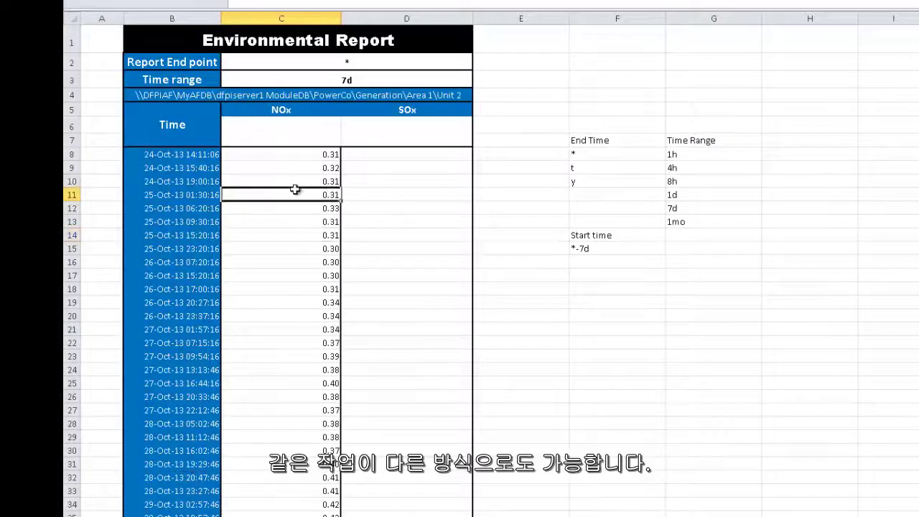
{"action": "left_click", "coordinate": [324, 178]}
{"action": "left_click", "coordinate": [202, 194]}
{"action": "left_click", "coordinate": [400, 85]}
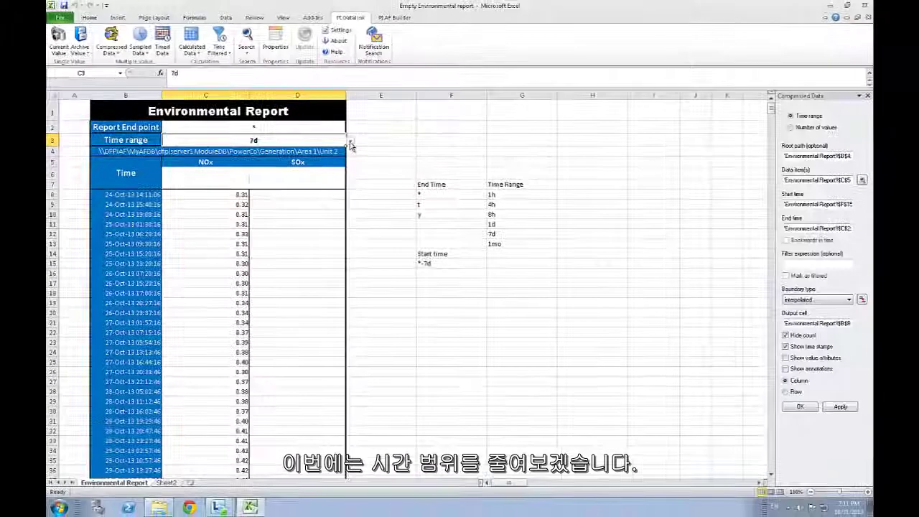
{"action": "left_click", "coordinate": [360, 138]}
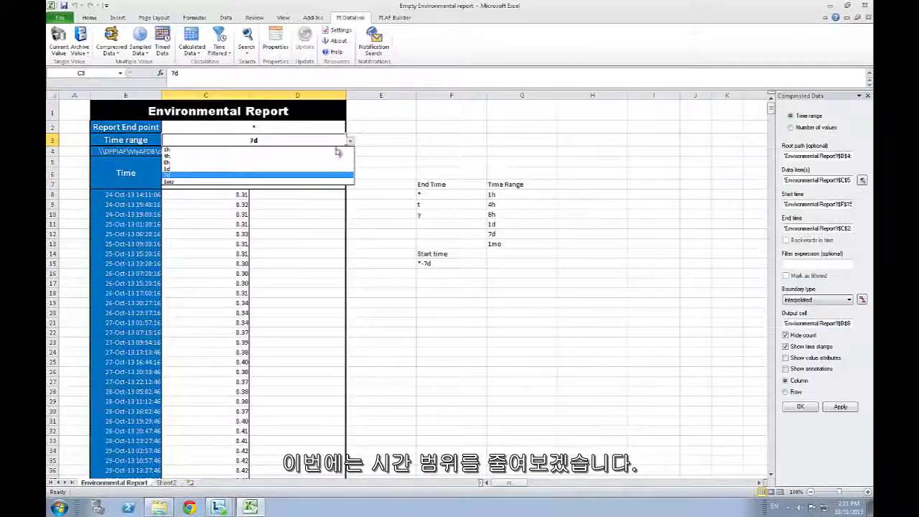
{"action": "left_click", "coordinate": [168, 169]}
{"action": "left_click", "coordinate": [187, 316]}
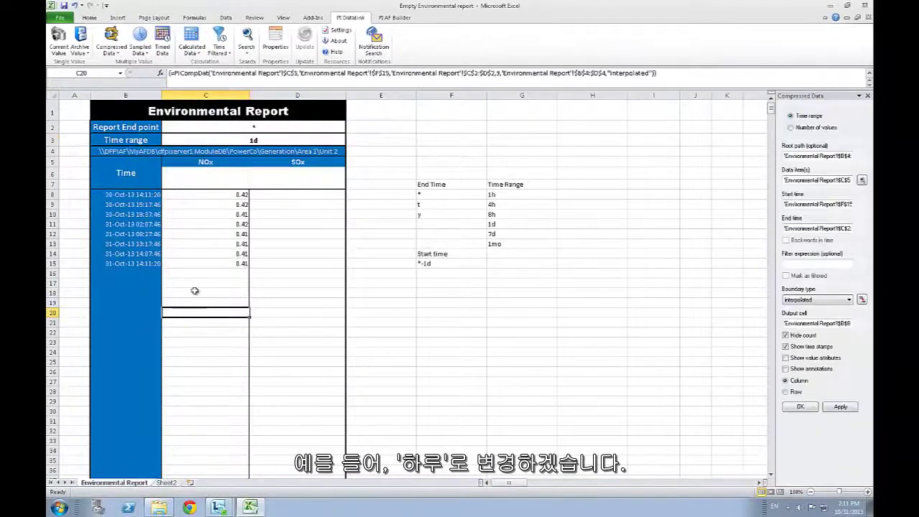
Try to enter "Modify" in the blank array cell C18, and cancel the edit
{"action": "left_click", "coordinate": [192, 293]}
{"action": "type", "text": "M"}
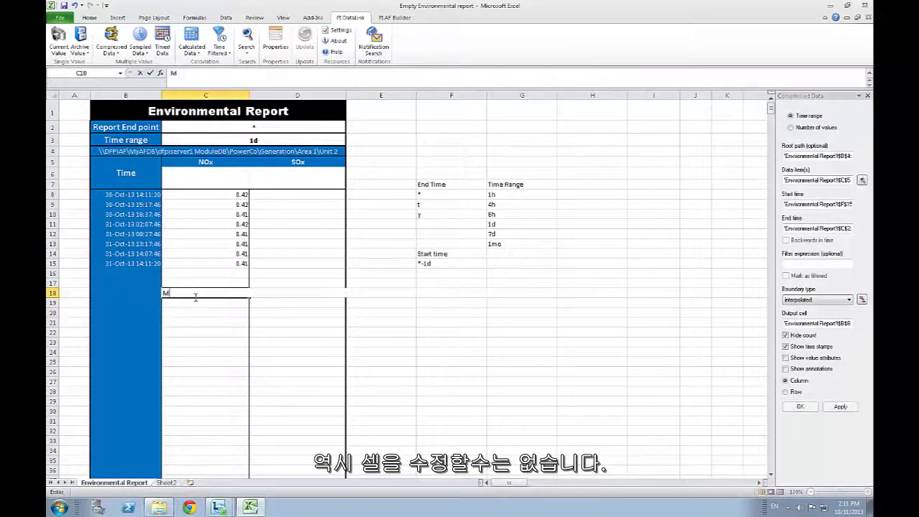
{"action": "type", "text": "odify"}
{"action": "key", "text": "Return"}
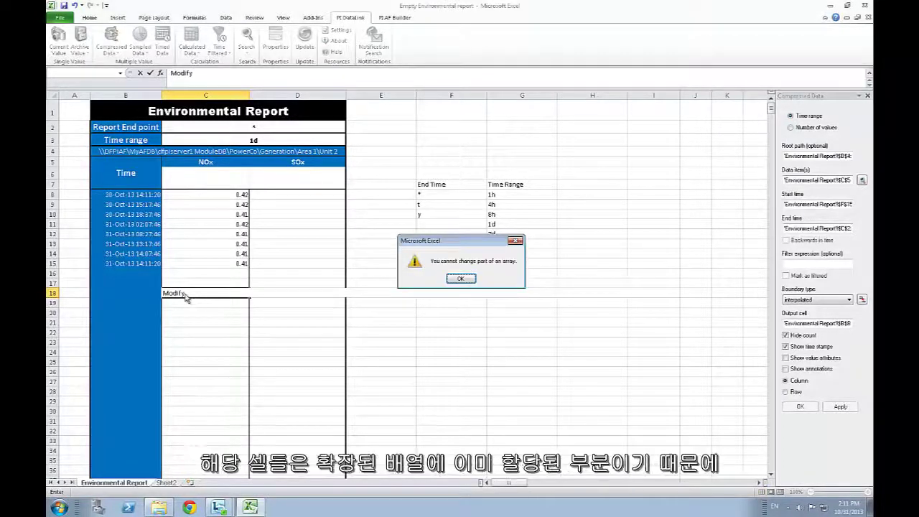
{"action": "left_click", "coordinate": [467, 281]}
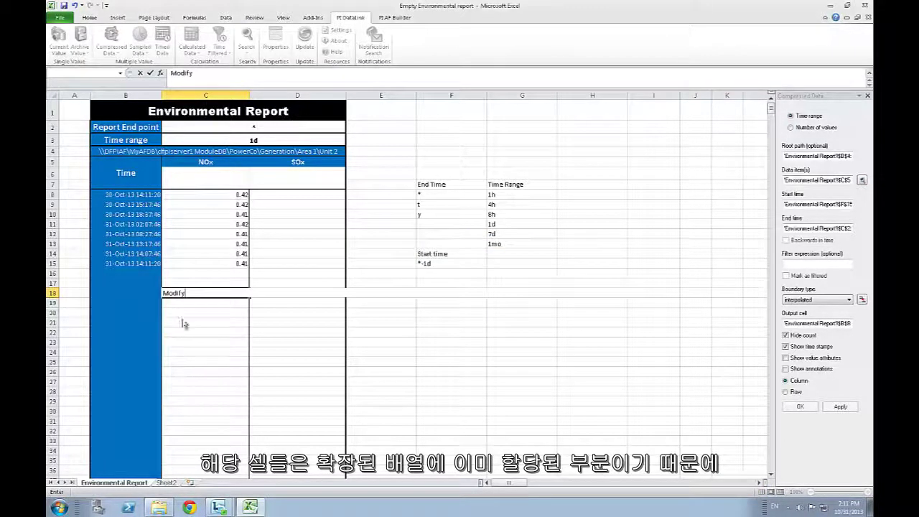
{"action": "key", "text": "Return"}
{"action": "left_click", "coordinate": [462, 281]}
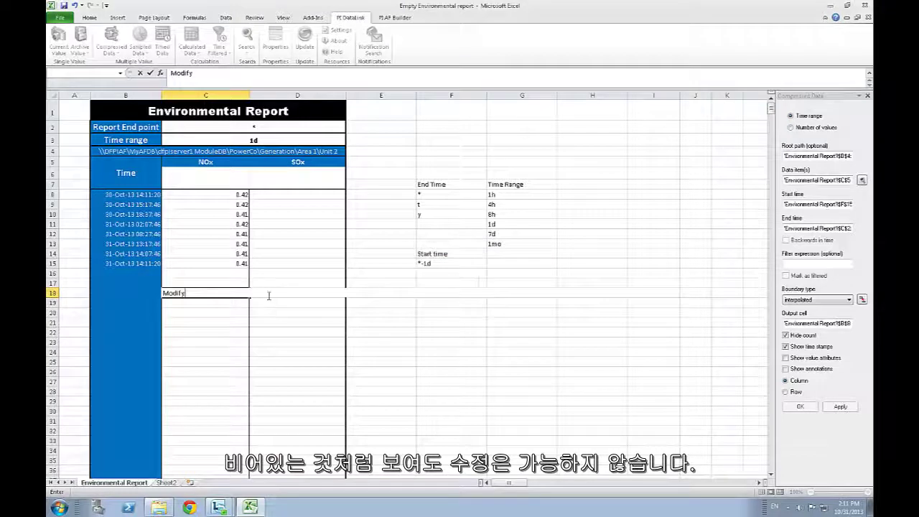
{"action": "key", "text": "Escape"}
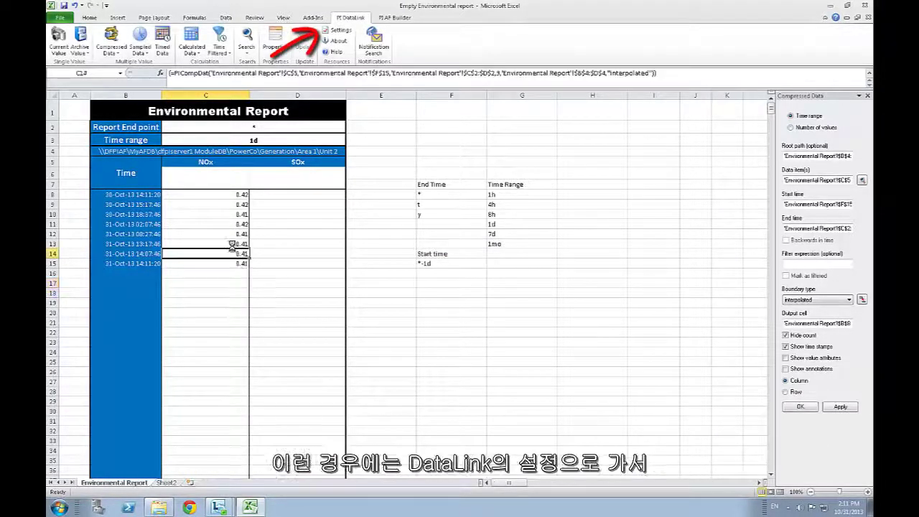
Turn on "Display #N/A instead of blanks" in the PI DataLink settings
{"action": "left_click_drag", "start_coordinate": [207, 254], "coordinate": [206, 243]}
{"action": "left_click", "coordinate": [327, 29]}
{"action": "mouse_move", "coordinate": [342, 192]}
{"action": "left_mouse_down"}
{"action": "mouse_move", "coordinate": [342, 208]}
{"action": "mouse_move", "coordinate": [439, 213]}
{"action": "left_mouse_up"}
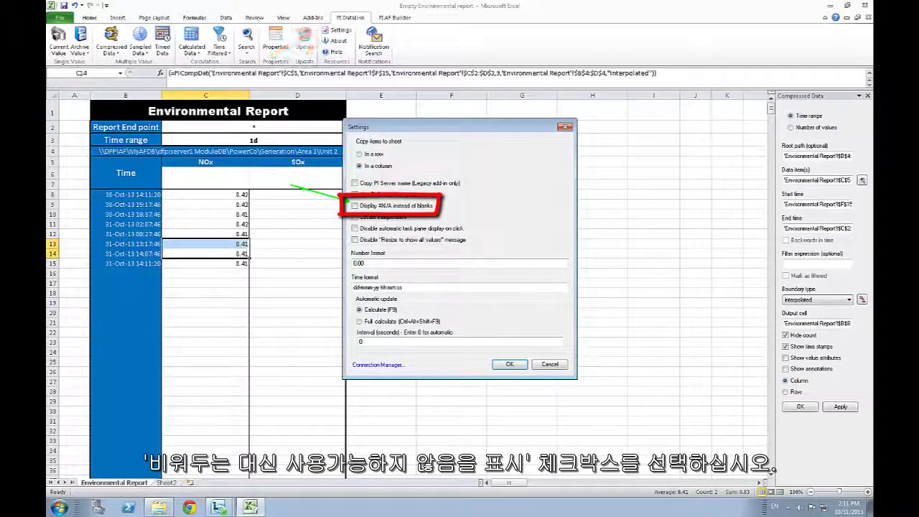
{"action": "left_click", "coordinate": [355, 206]}
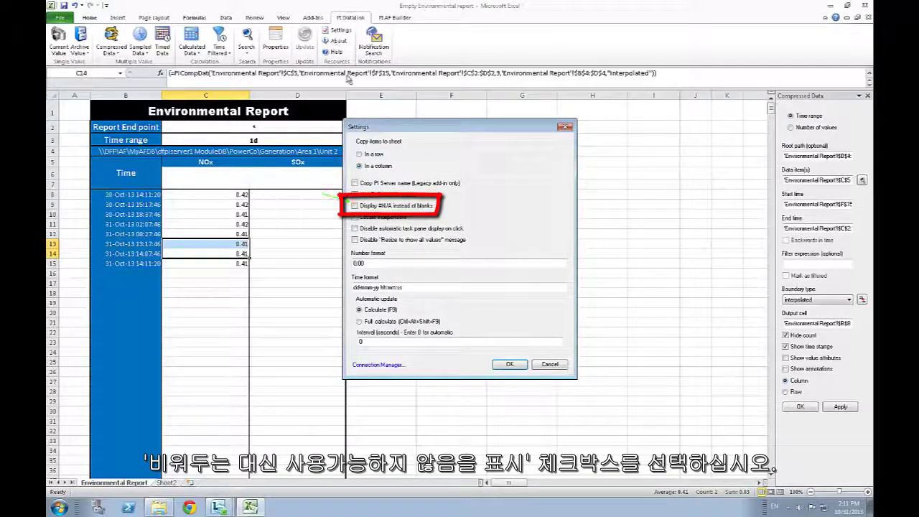
{"action": "key", "text": "Return"}
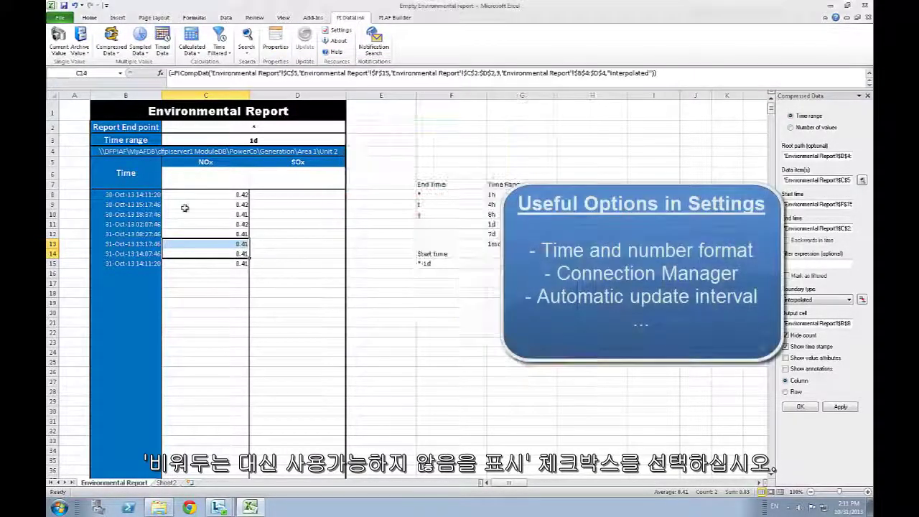
Switch the Time range in C3 to 7d and back to 1d to refresh the array's unused cells
{"action": "left_click", "coordinate": [341, 140]}
{"action": "left_click", "coordinate": [350, 141]}
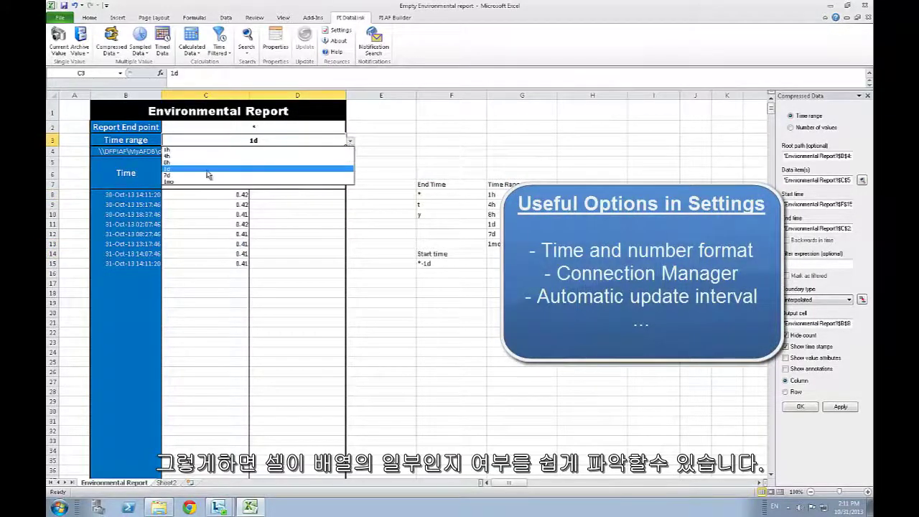
{"action": "left_click", "coordinate": [206, 175]}
{"action": "left_click", "coordinate": [350, 141]}
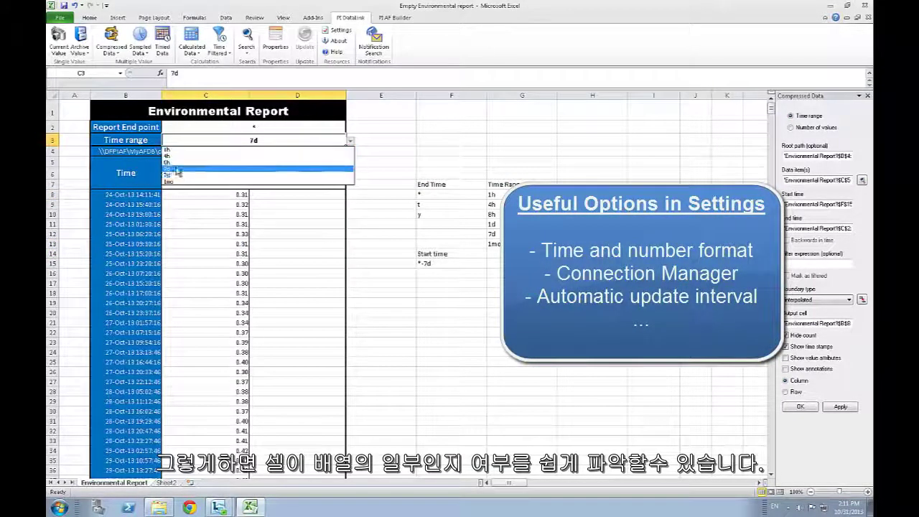
{"action": "left_click", "coordinate": [178, 169]}
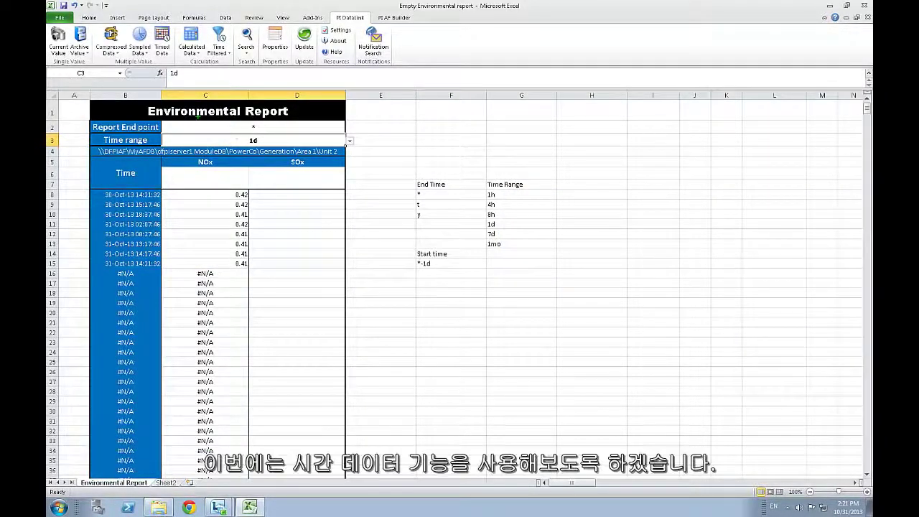
Extend the report's Time range in C3 to 1mo
{"action": "left_click", "coordinate": [350, 141]}
{"action": "left_click", "coordinate": [170, 181]}
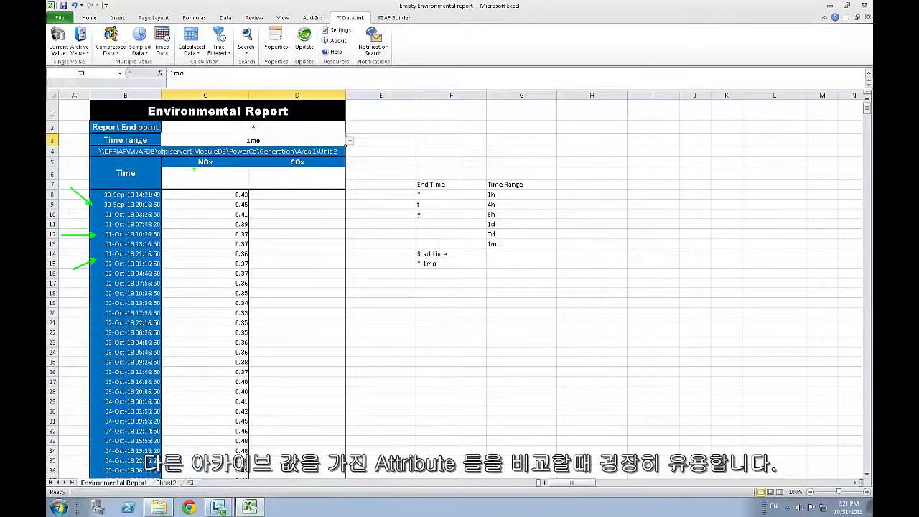
{"action": "left_click_drag", "start_coordinate": [195, 171], "coordinate": [217, 170]}
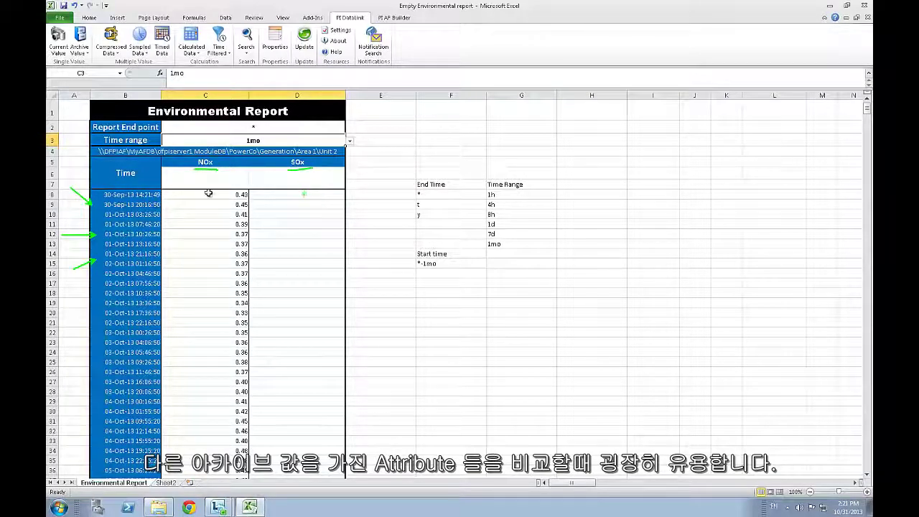
{"action": "key", "text": "Escape"}
Start a Timed Data query at D8, linking its root path to B4 and its data item to the SOx header D5
{"action": "left_click", "coordinate": [308, 198]}
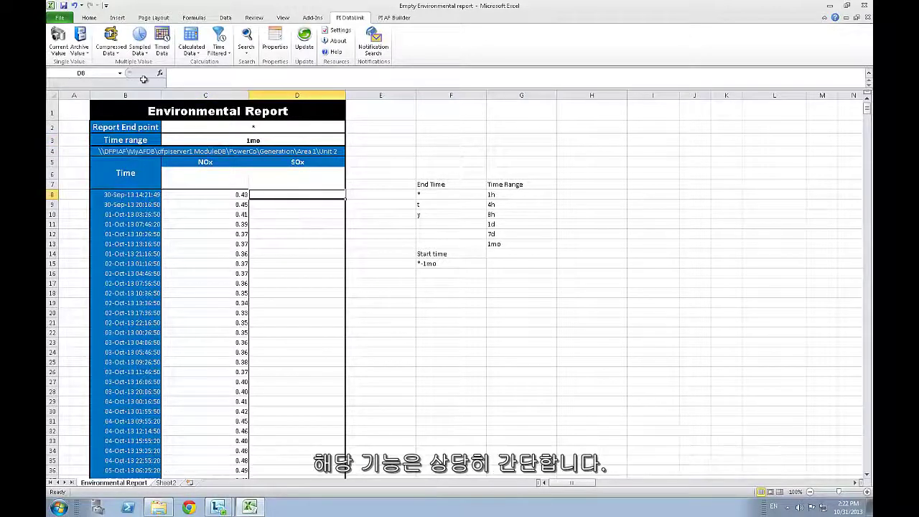
{"action": "left_click", "coordinate": [162, 40]}
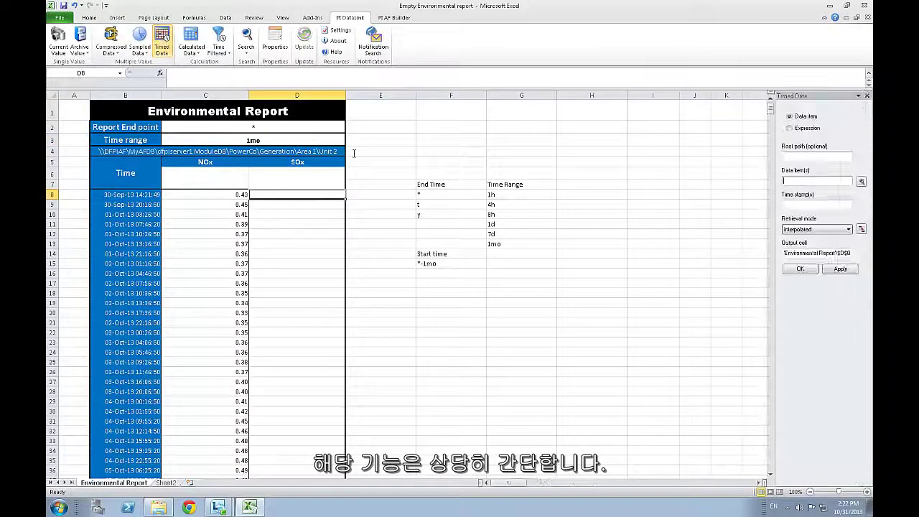
{"action": "left_click", "coordinate": [796, 158]}
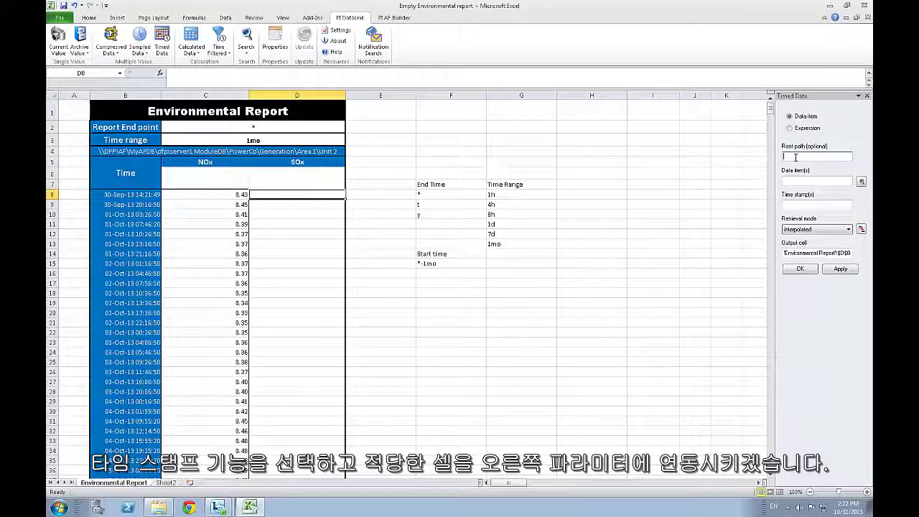
{"action": "left_click", "coordinate": [265, 152]}
{"action": "left_click", "coordinate": [798, 181]}
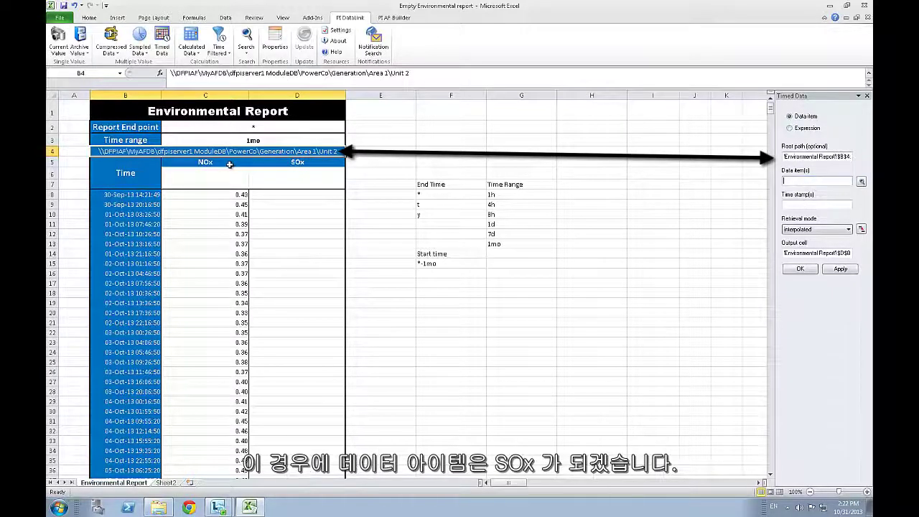
{"action": "left_click", "coordinate": [296, 162]}
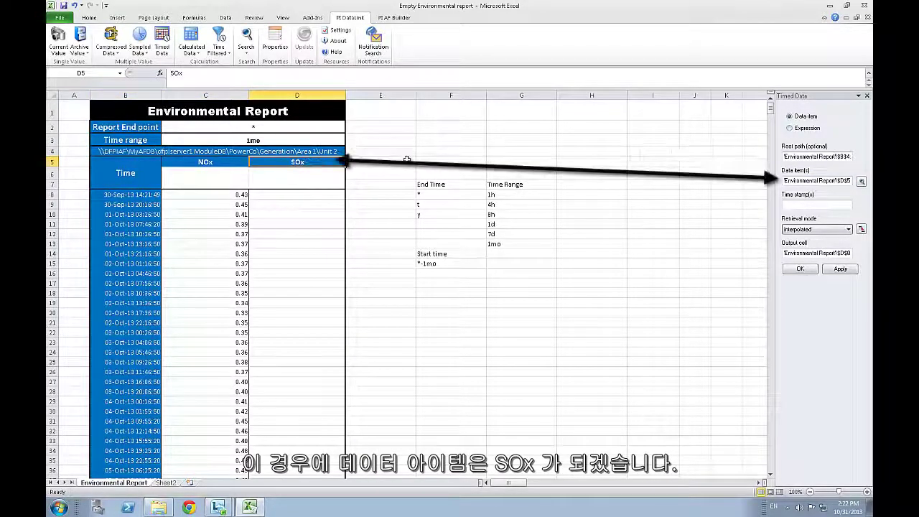
Link the time stamps to the whole Time column from B8 to B187 and output the interpolated SOx values to D8
{"action": "left_click", "coordinate": [809, 204]}
{"action": "left_click", "coordinate": [137, 195]}
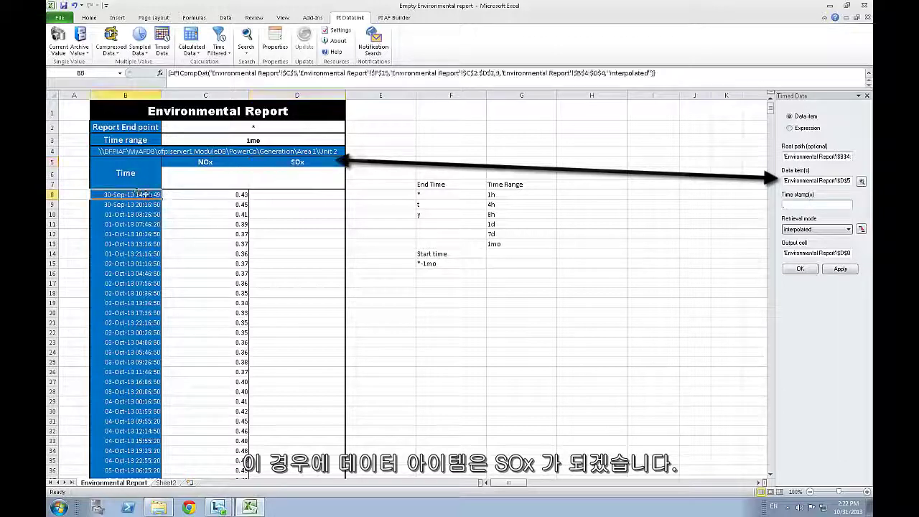
{"action": "key", "text": "ctrl+shift+Down"}
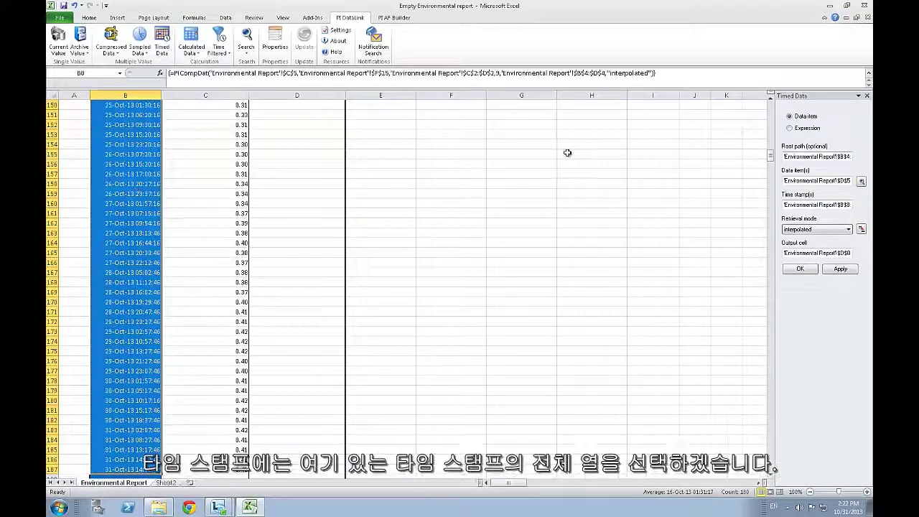
{"action": "left_click", "coordinate": [821, 252]}
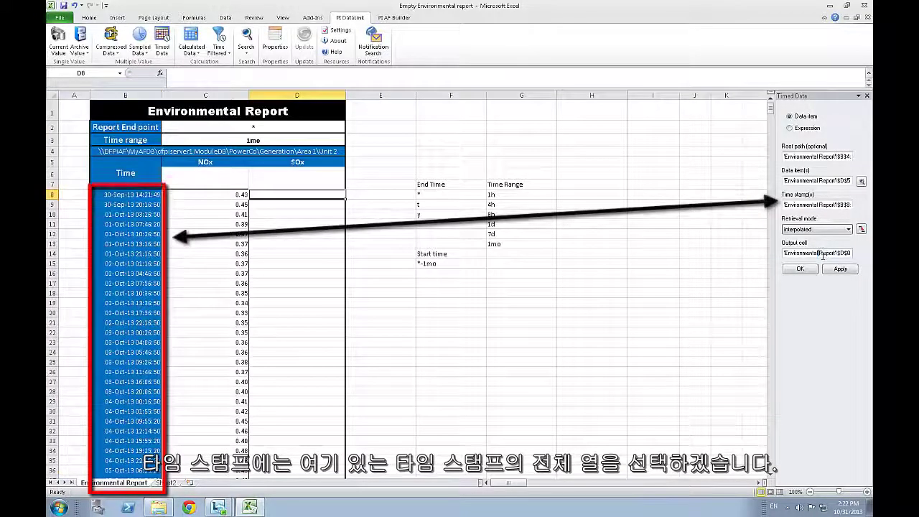
{"action": "left_click_drag", "start_coordinate": [851, 254], "coordinate": [786, 254]}
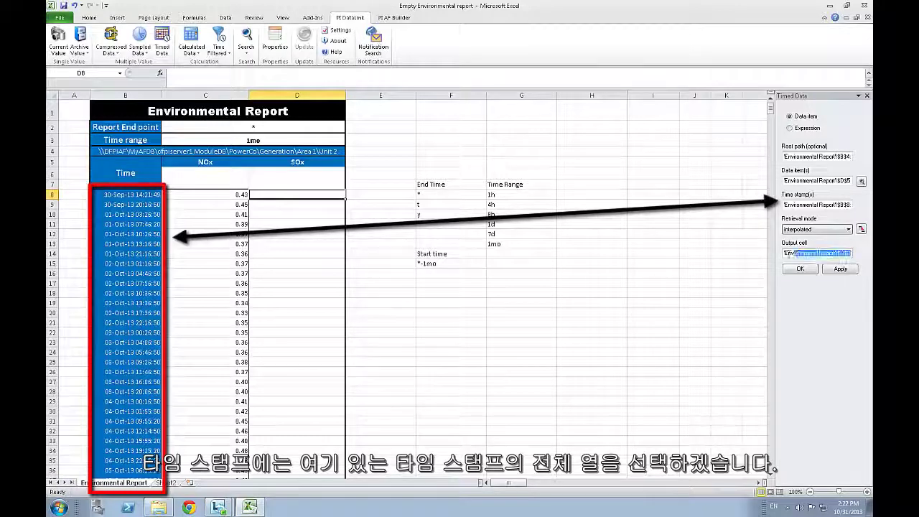
{"action": "left_click", "coordinate": [800, 268]}
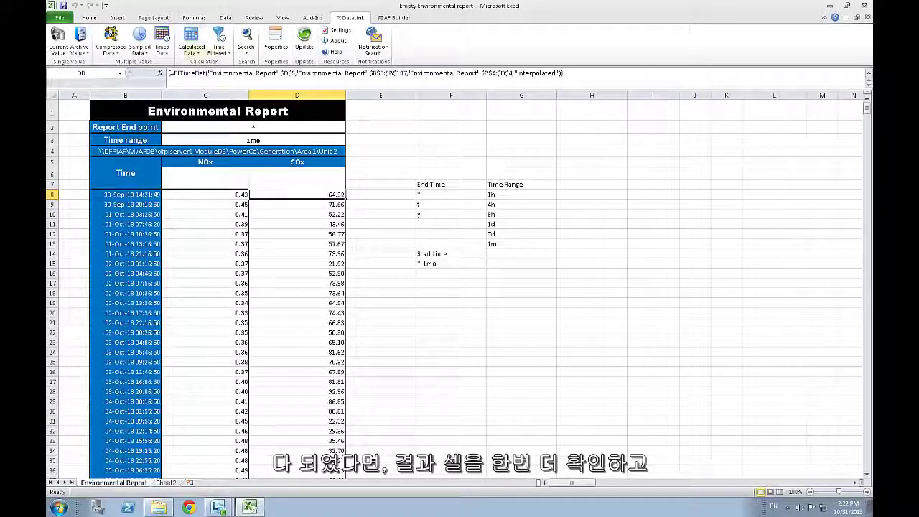
Unmerge the blank cells C6:C7 and D6:D7 beneath the NOx and SOx headers
{"action": "left_click", "coordinate": [208, 173]}
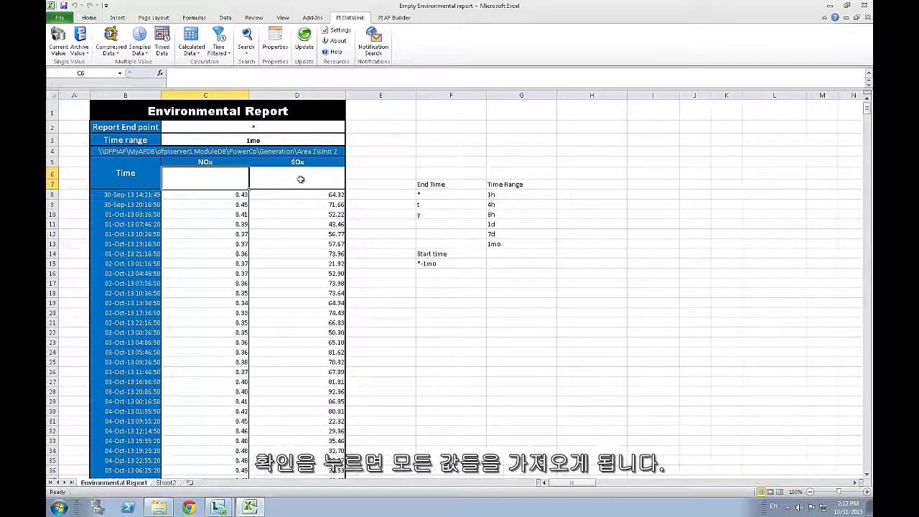
{"action": "left_click", "coordinate": [89, 18]}
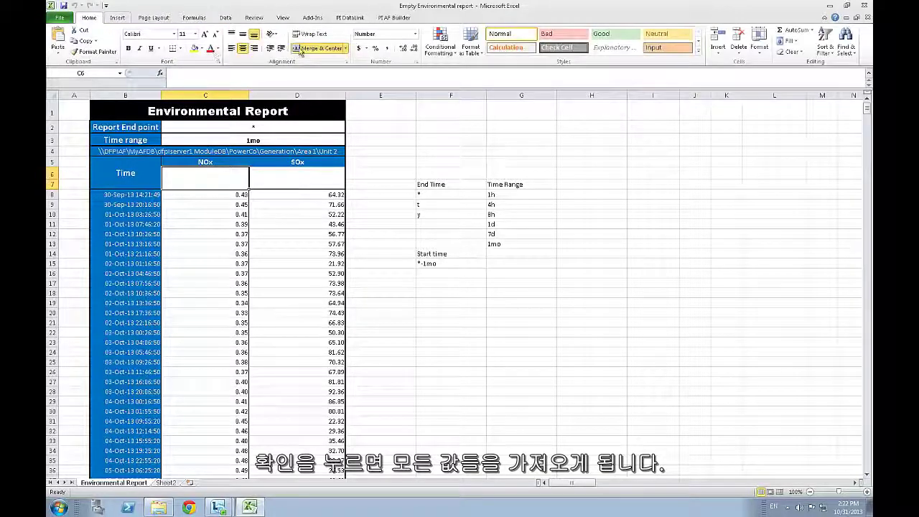
{"action": "key", "text": "Right"}
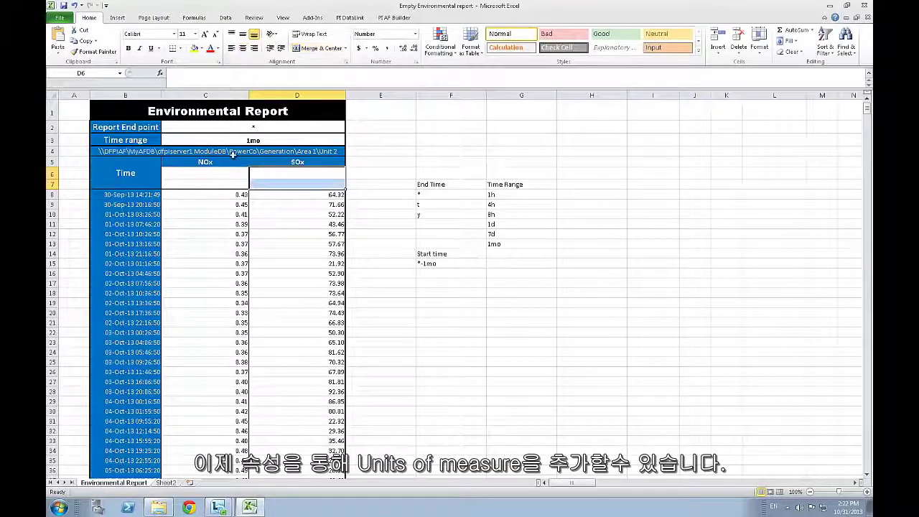
Insert a Properties query in C6 returning the uom property, with root path linked to B4 and data item to the NOx header C5
{"action": "left_click", "coordinate": [231, 173]}
{"action": "left_click", "coordinate": [347, 18]}
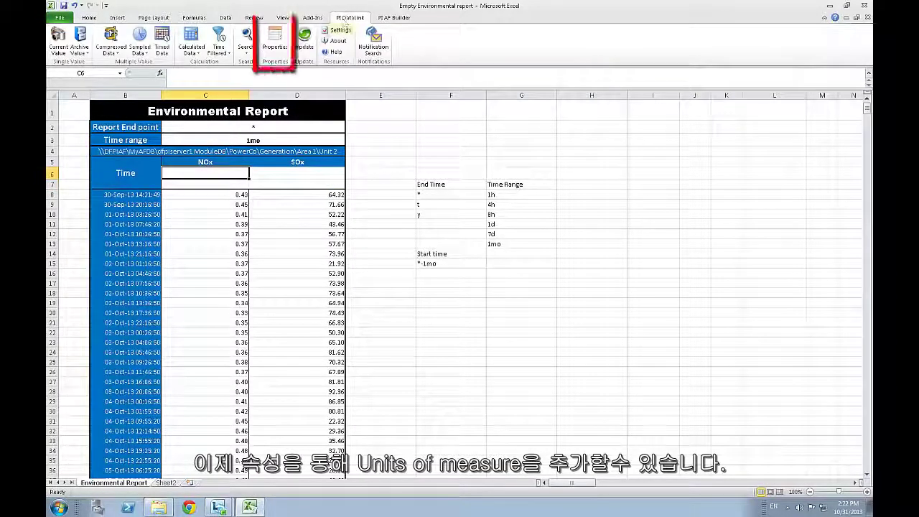
{"action": "left_click", "coordinate": [275, 40]}
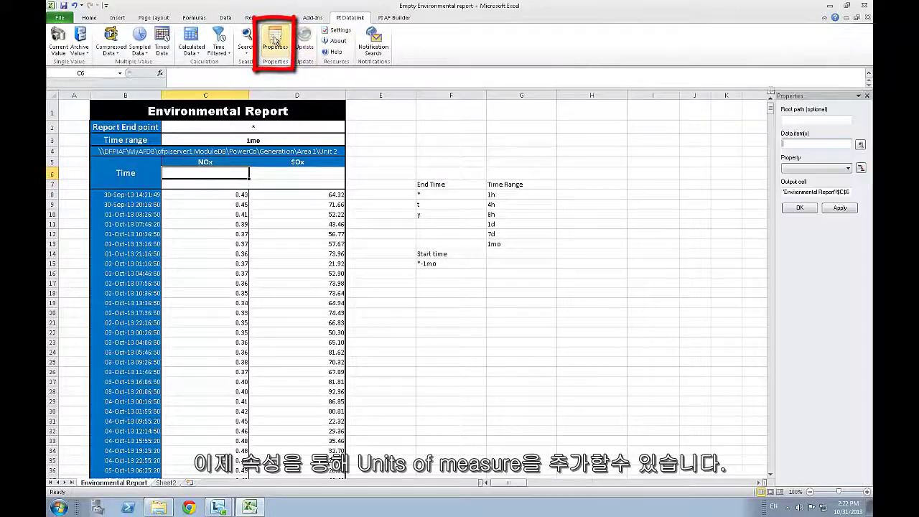
{"action": "left_click", "coordinate": [820, 117]}
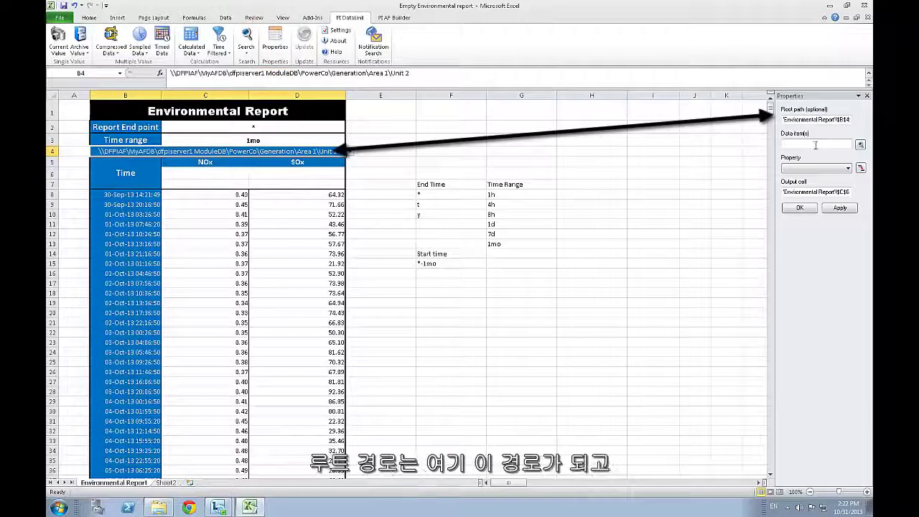
{"action": "left_click", "coordinate": [790, 144]}
{"action": "left_click", "coordinate": [222, 162]}
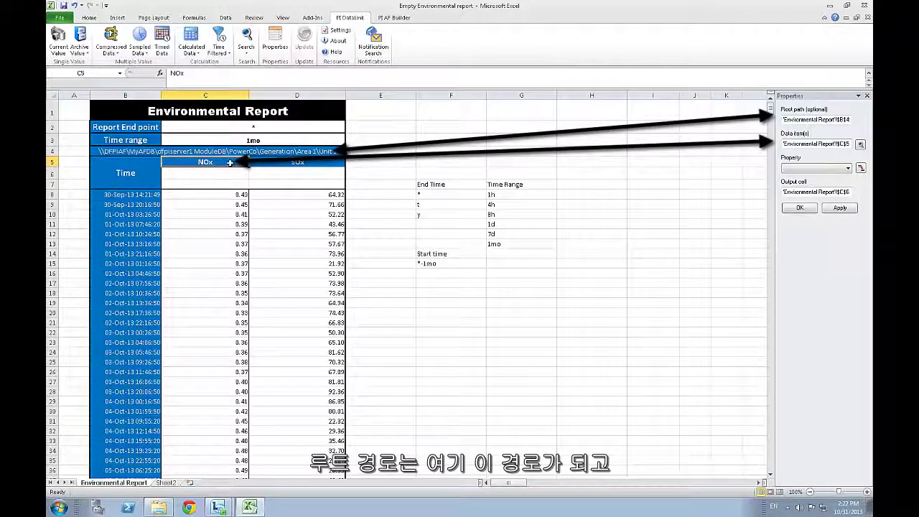
{"action": "left_click", "coordinate": [817, 170]}
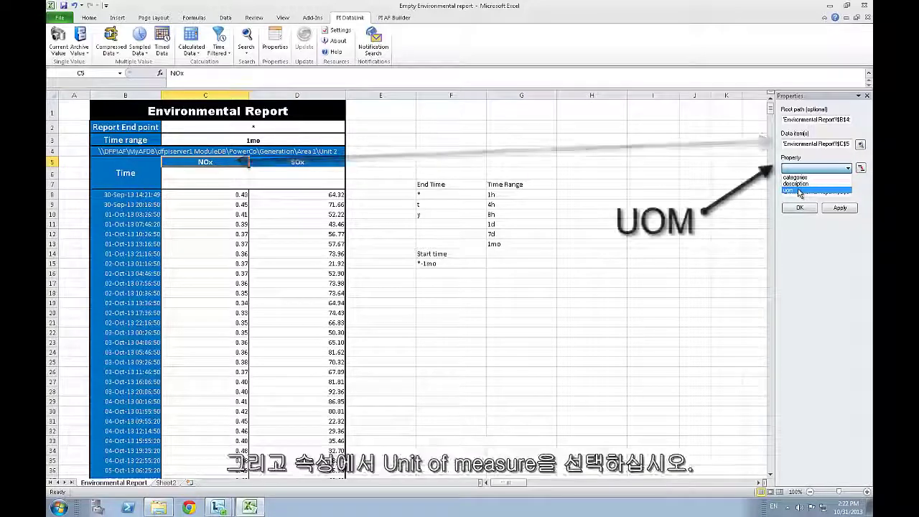
{"action": "left_click", "coordinate": [799, 191]}
{"action": "left_click", "coordinate": [801, 208]}
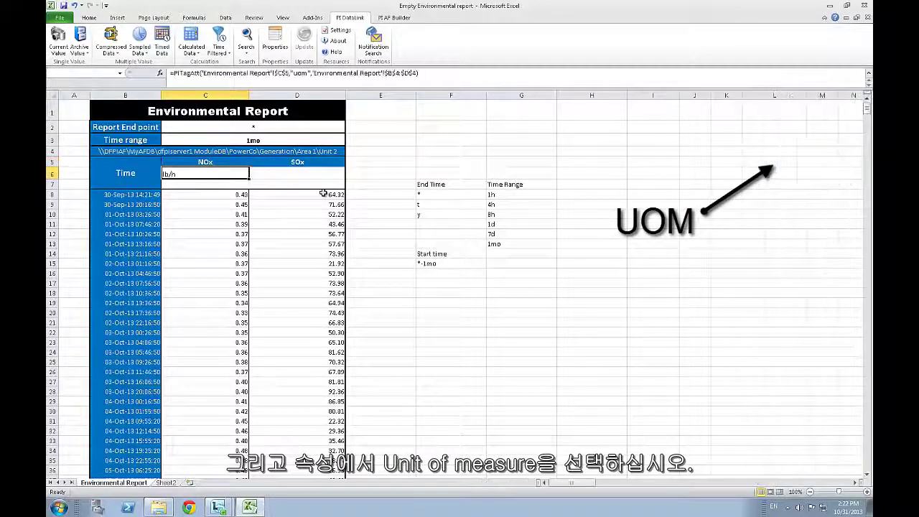
Copy the unit-of-measure formula from C6 into D6 beneath the SOx header
{"action": "key", "text": "ctrl+c"}
{"action": "left_click", "coordinate": [302, 173]}
{"action": "key", "text": "ctrl+v"}
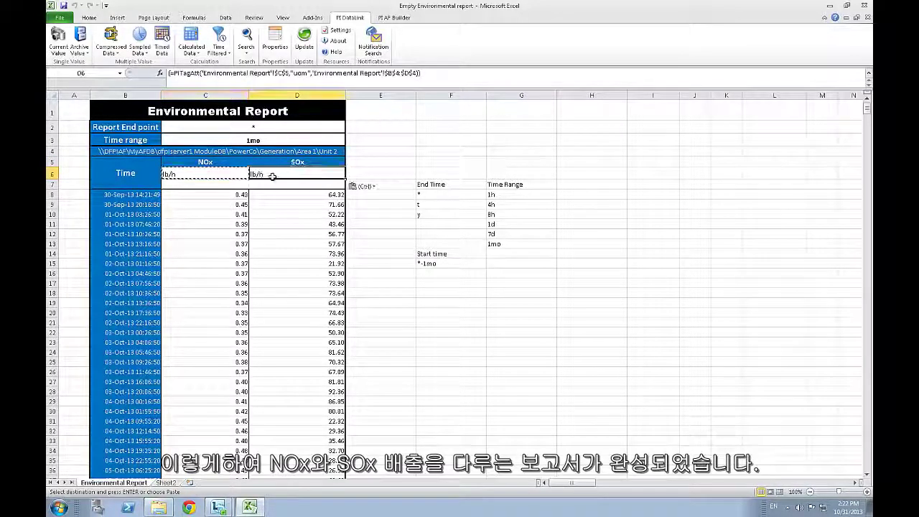
Merge and center C6:C7 and D6:D7 separately, and middle-align the unit labels vertically
{"action": "left_click", "coordinate": [227, 172]}
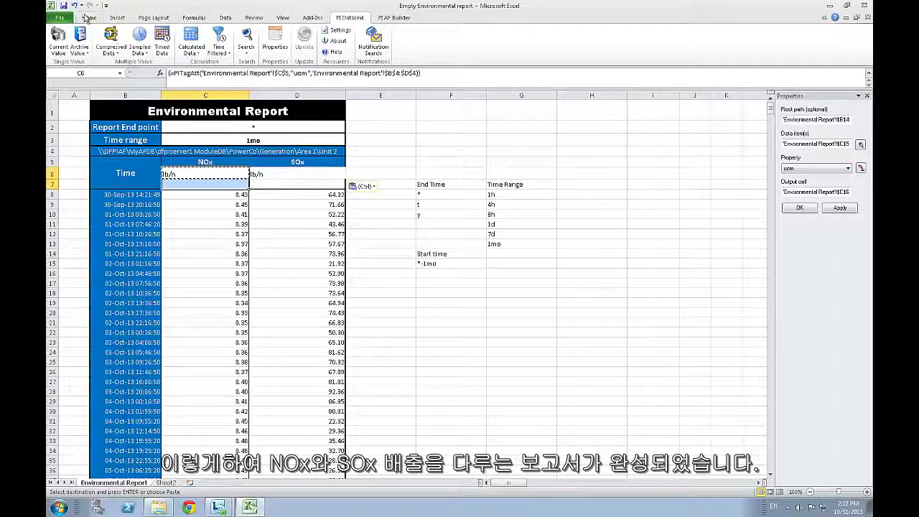
{"action": "left_click", "coordinate": [321, 48]}
{"action": "left_click_drag", "start_coordinate": [297, 174], "coordinate": [297, 184]}
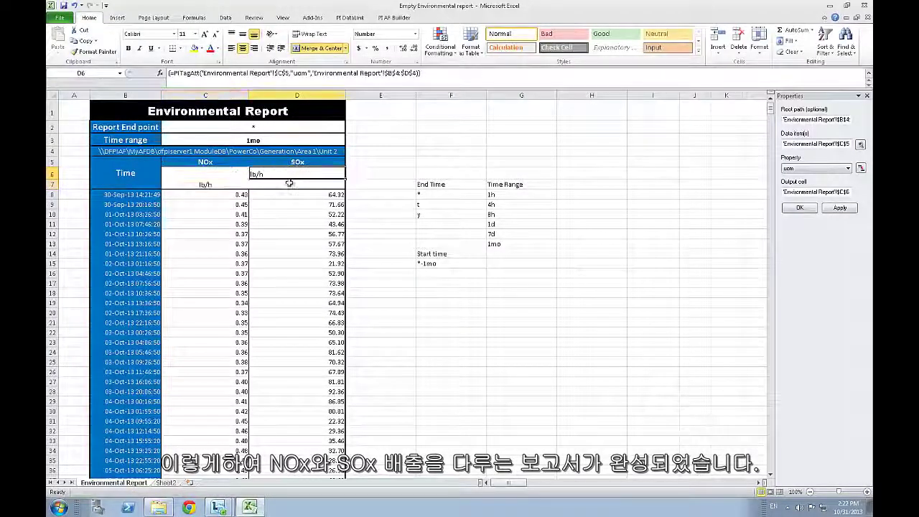
{"action": "left_click", "coordinate": [321, 47]}
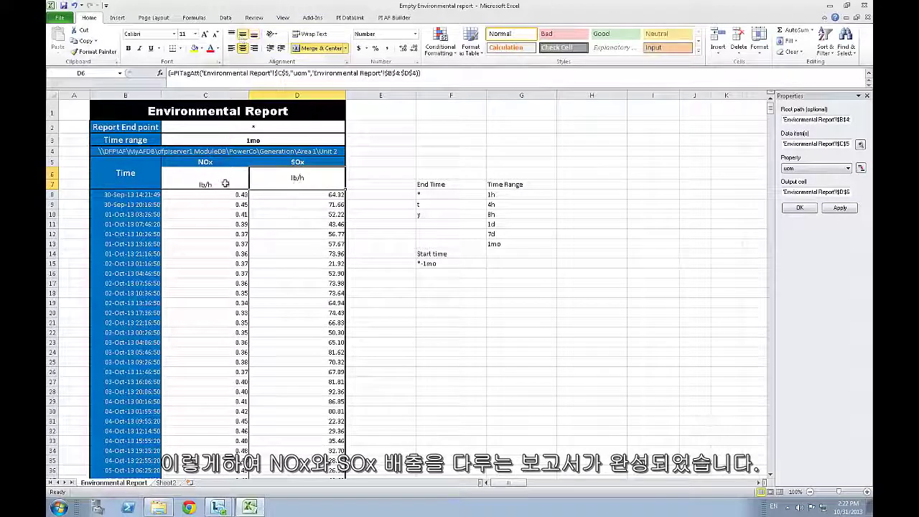
{"action": "left_click", "coordinate": [243, 34]}
{"action": "left_click", "coordinate": [535, 302]}
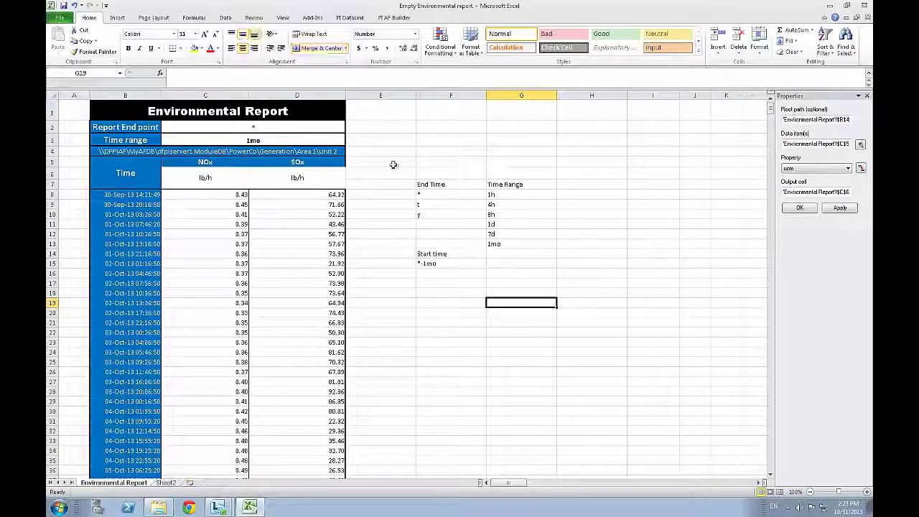